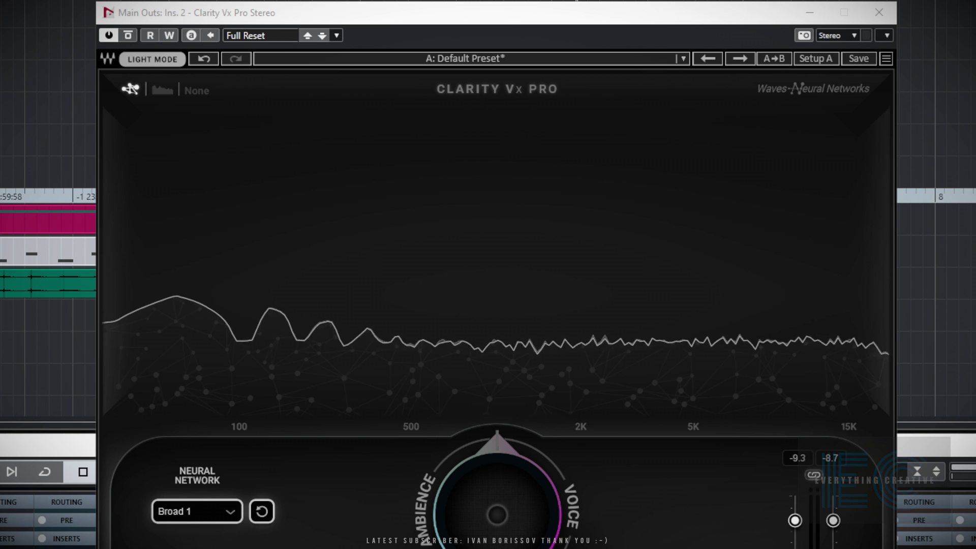
Step: Close the Clarity Vx Stereo window, keeping Clarity Vx Pro open behind MixConsole 3
key(F3)
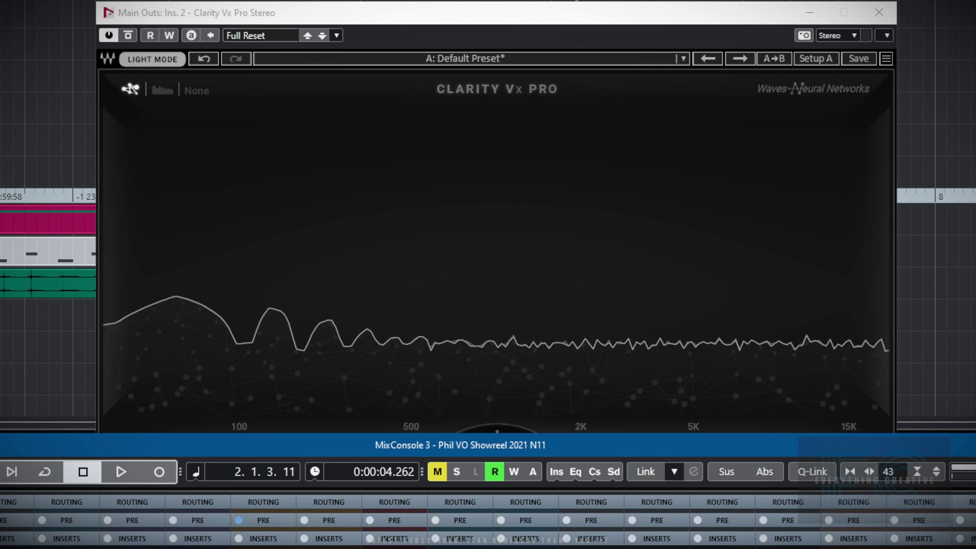
click(610, 9)
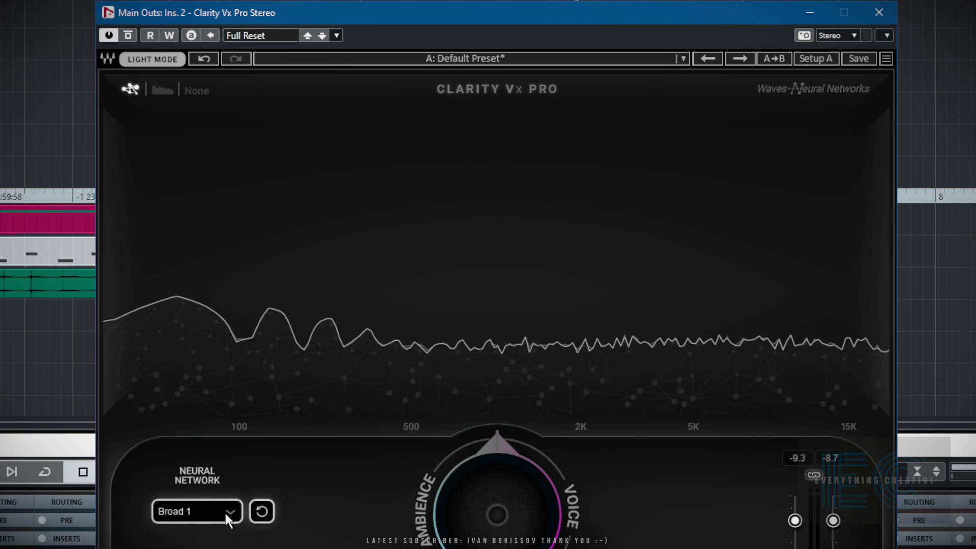
click(351, 548)
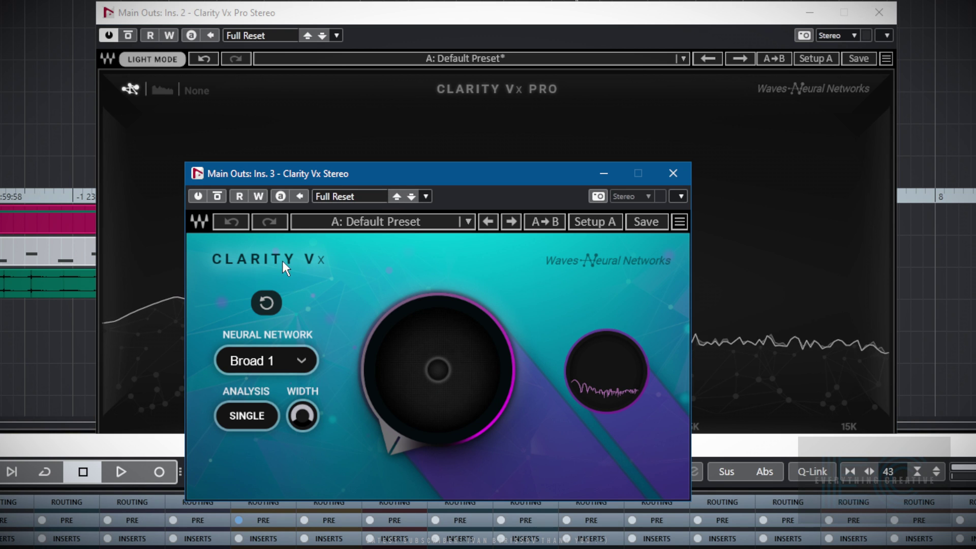
click(672, 173)
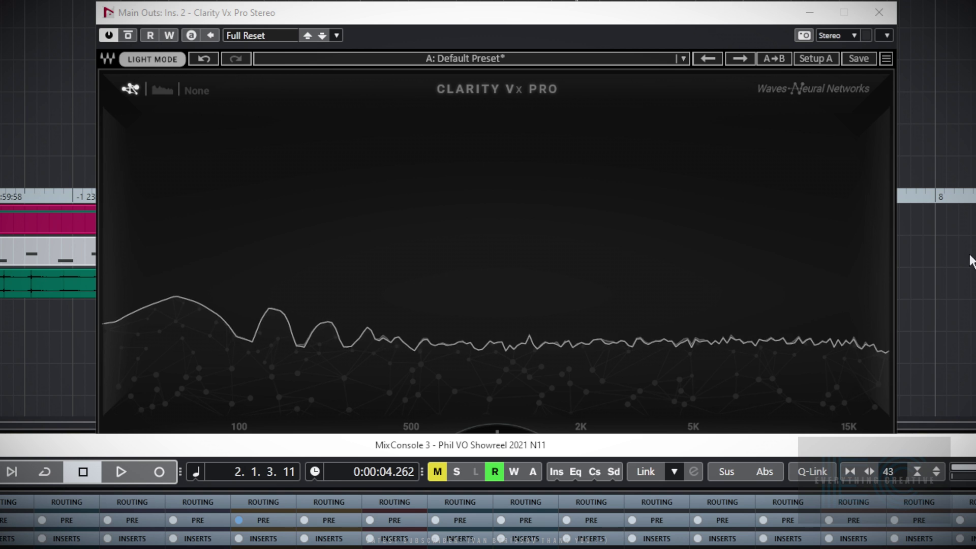
click(550, 26)
Step: Audition the Broad 1 HF and Broad 2 neural networks, then return Clarity Vx Pro to Broad 1
click(230, 510)
click(280, 538)
click(234, 515)
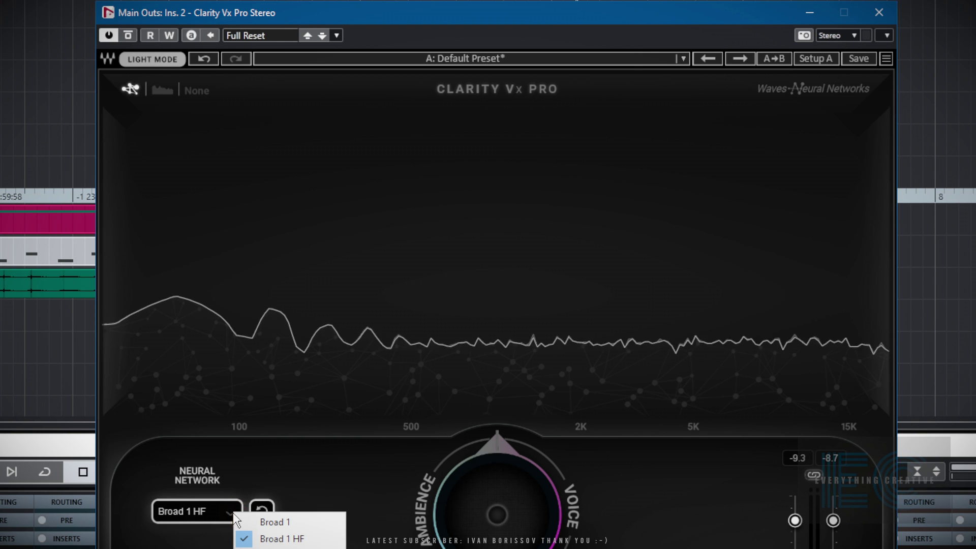
click(259, 548)
click(233, 513)
click(240, 524)
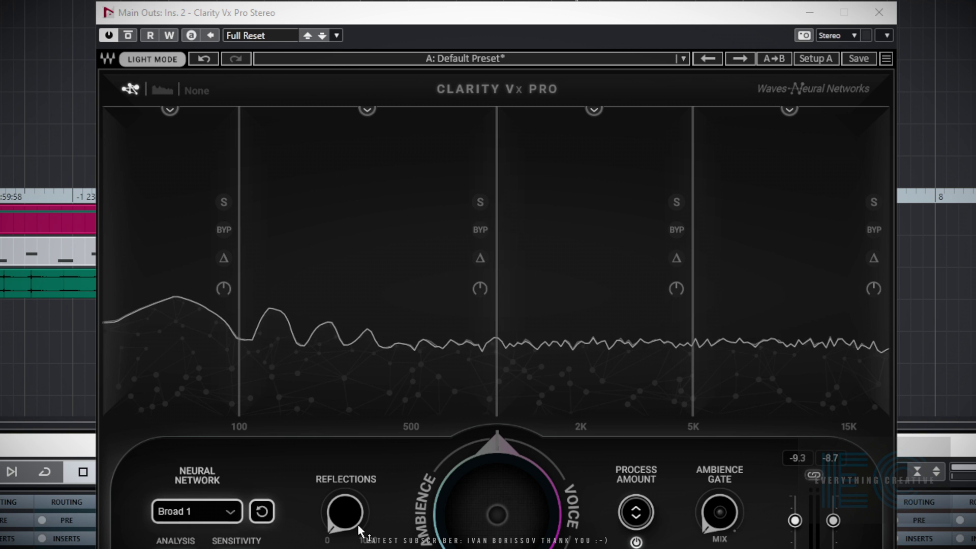
mouse_move(356, 527)
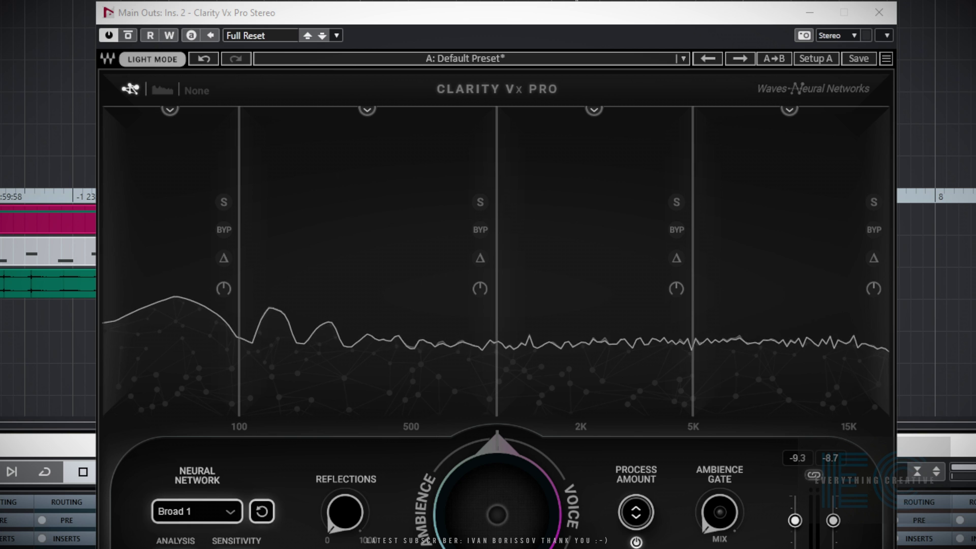
click(236, 512)
click(269, 534)
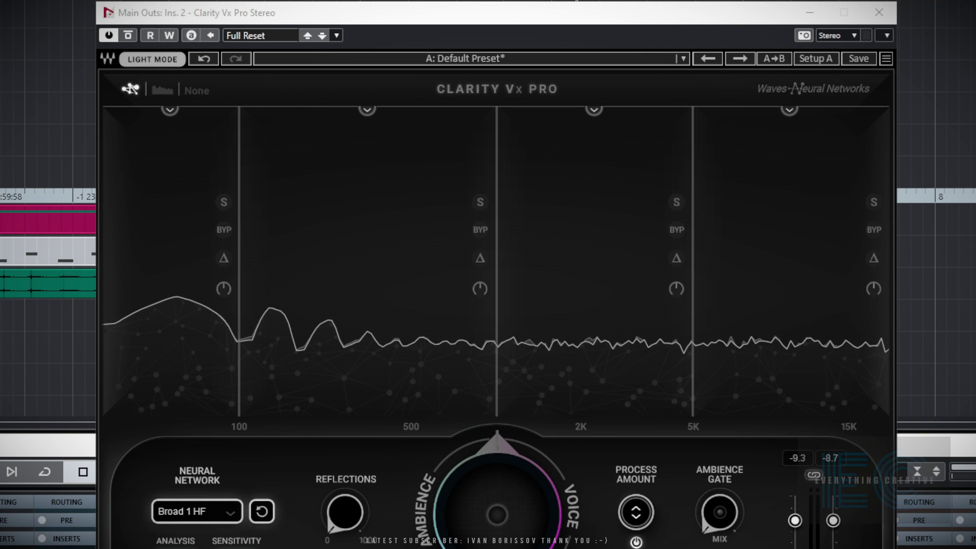
click(228, 514)
click(265, 548)
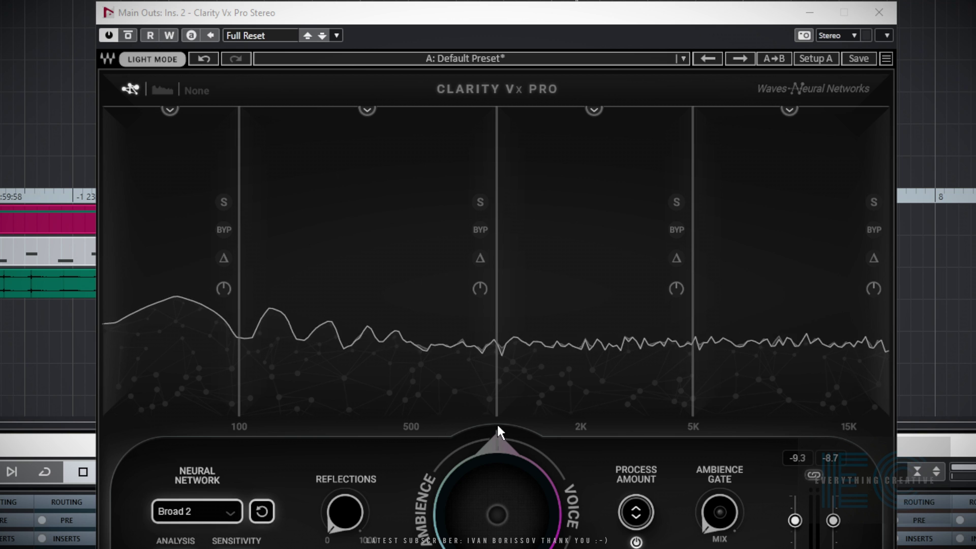
click(717, 527)
drag(706, 520, 698, 547)
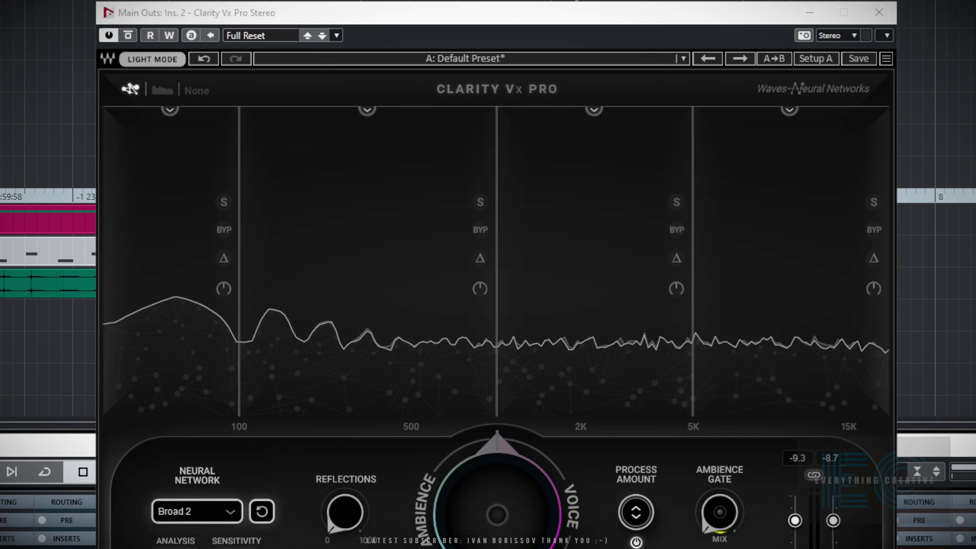
click(239, 509)
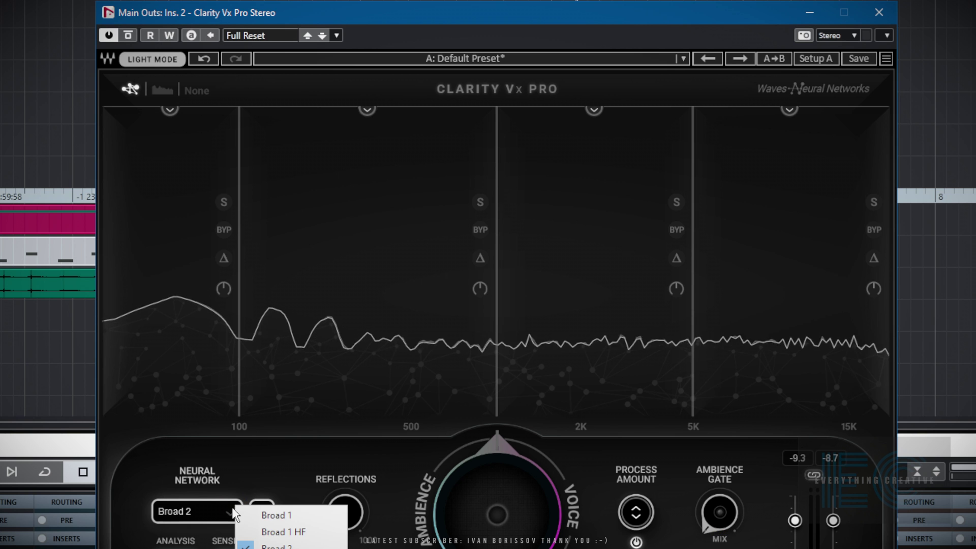
click(272, 513)
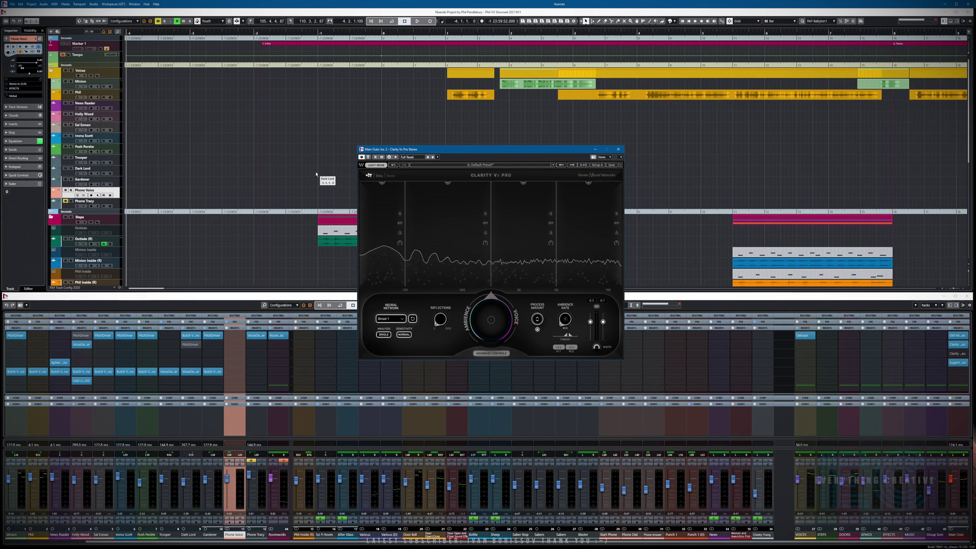
scroll(308, 180, down, 5)
Step: Return the playhead to the project start
scroll(304, 175, up, 5)
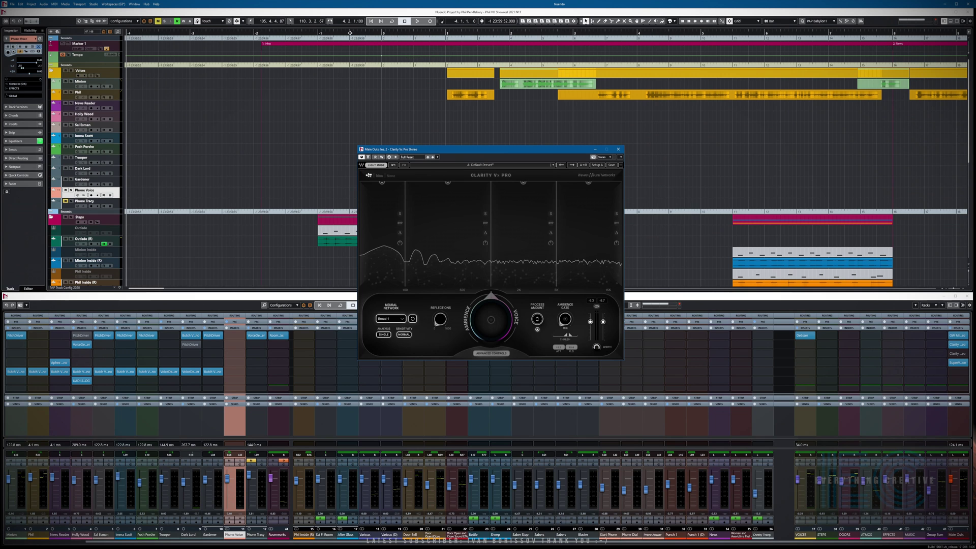
click(382, 42)
key(KP_Subtract)
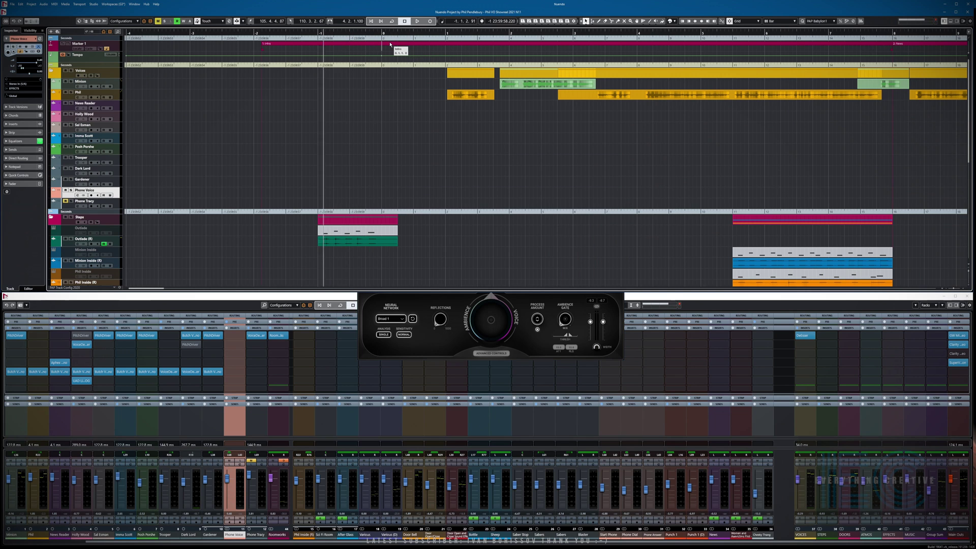
key(KP_Subtract)
key(KP_Add)
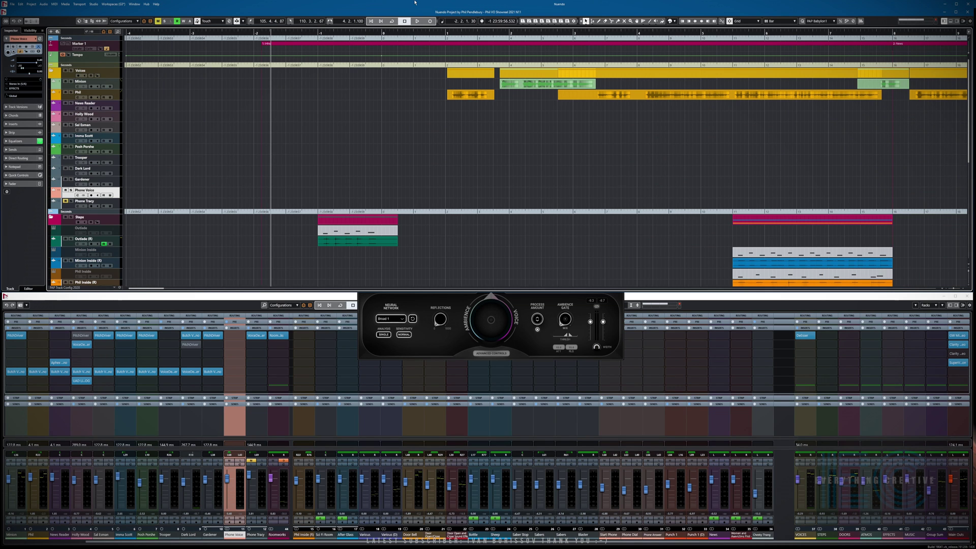
Step: Play the voice-over and bypass Clarity Vx Pro to compare against the dry signal
click(366, 302)
key(space)
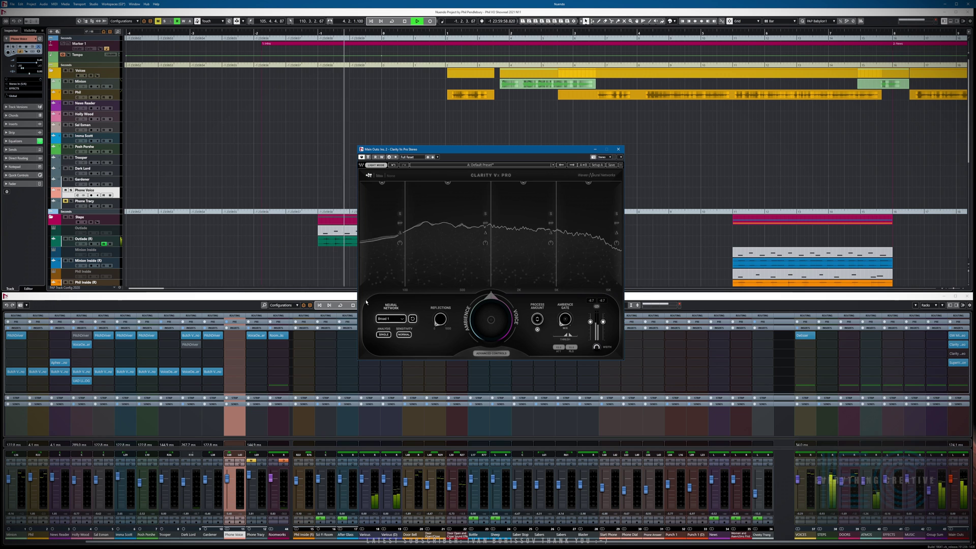
click(369, 158)
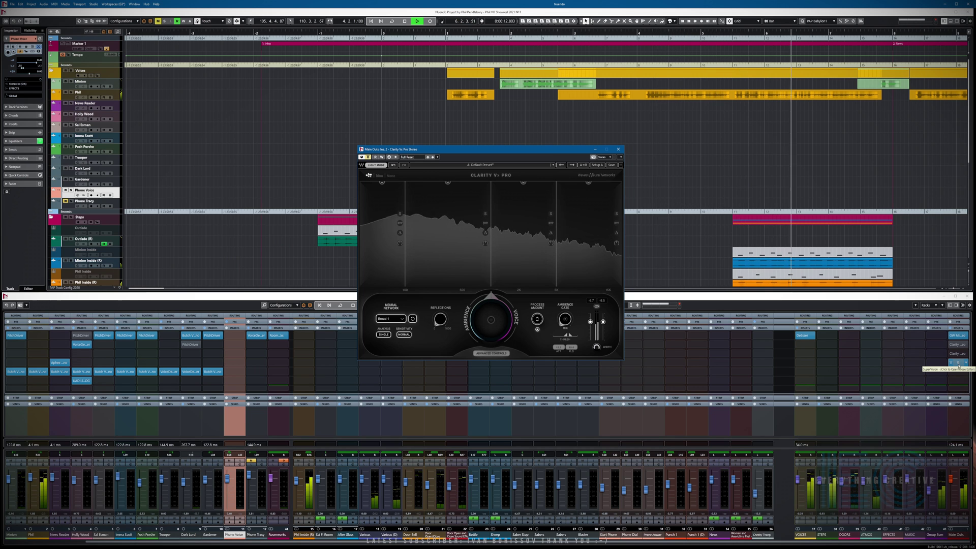
click(950, 480)
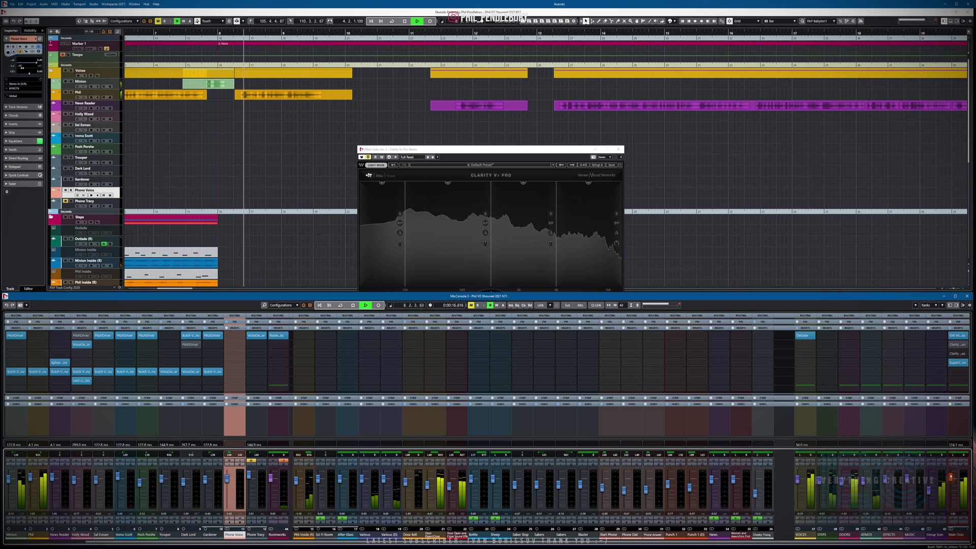
click(480, 155)
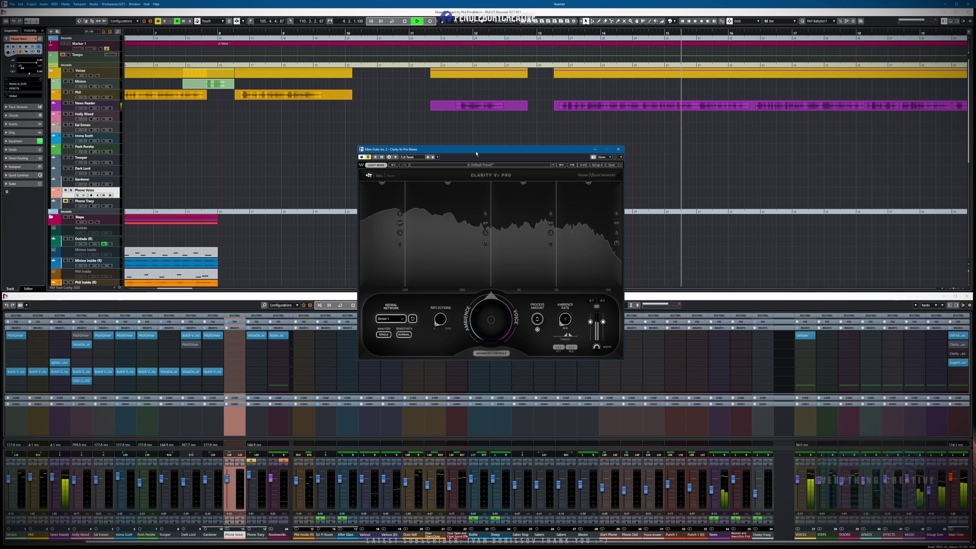
click(689, 196)
Step: Zoom out the timeline and play from bar 30, the one-minute mark
key(g)
key(g)
key(g)
key(g)
key(g)
key(g)
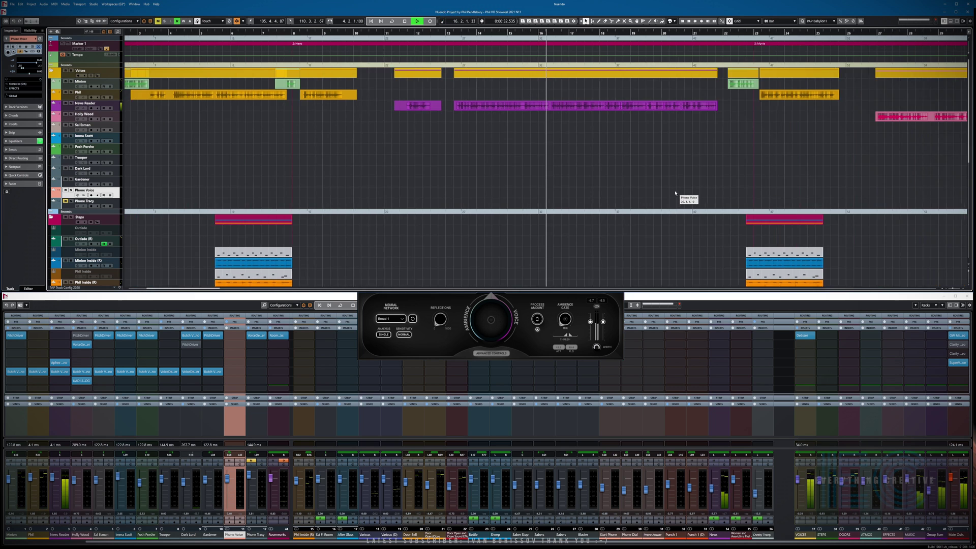
scroll(483, 220, down, 3)
scroll(484, 220, down, 2)
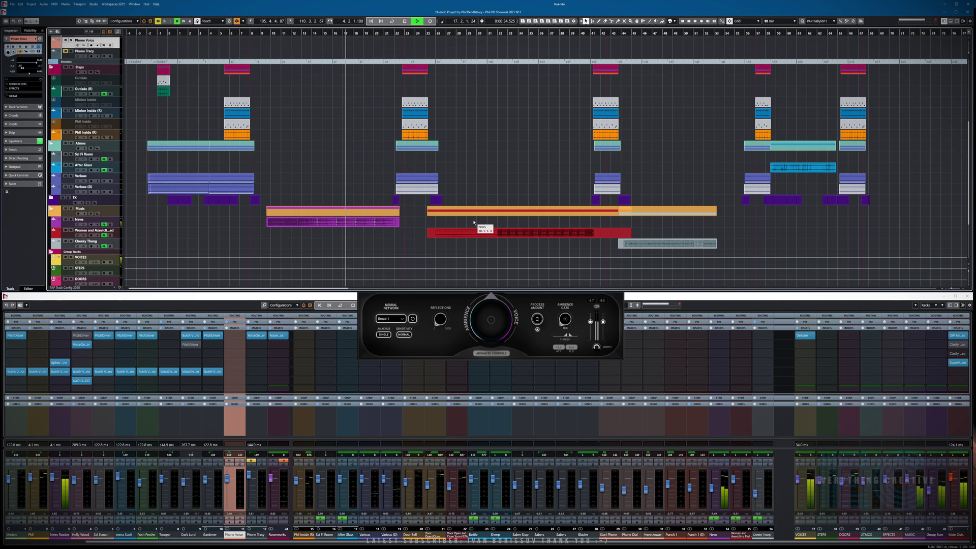
click(477, 34)
key(space)
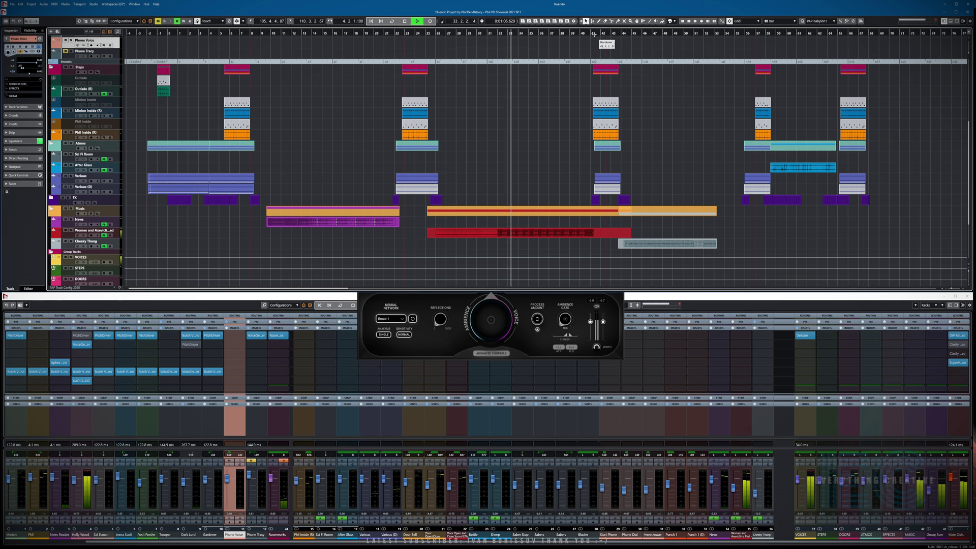
Step: Stop playback at about 1:13 and re-enable Clarity Vx Pro on the main outs
scroll(606, 69, up, 3)
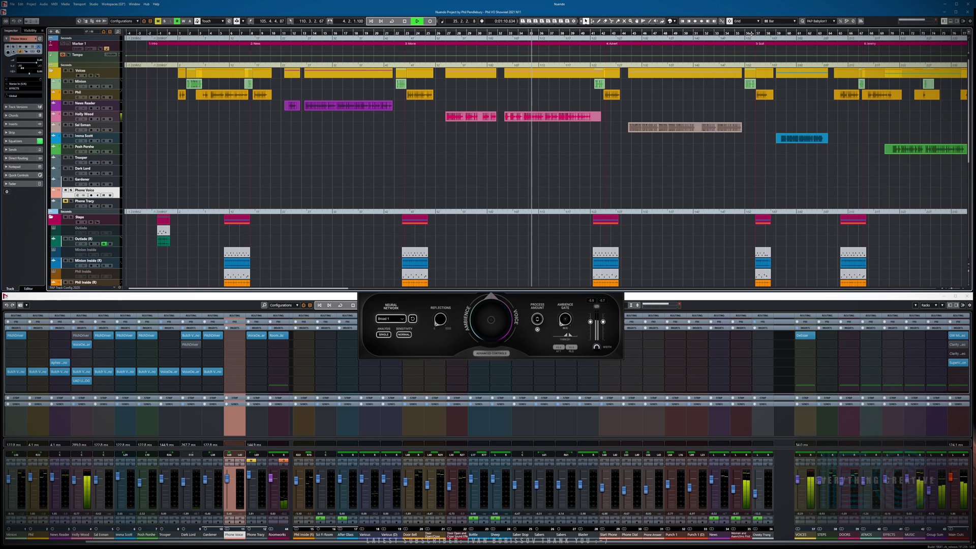
click(438, 347)
key(space)
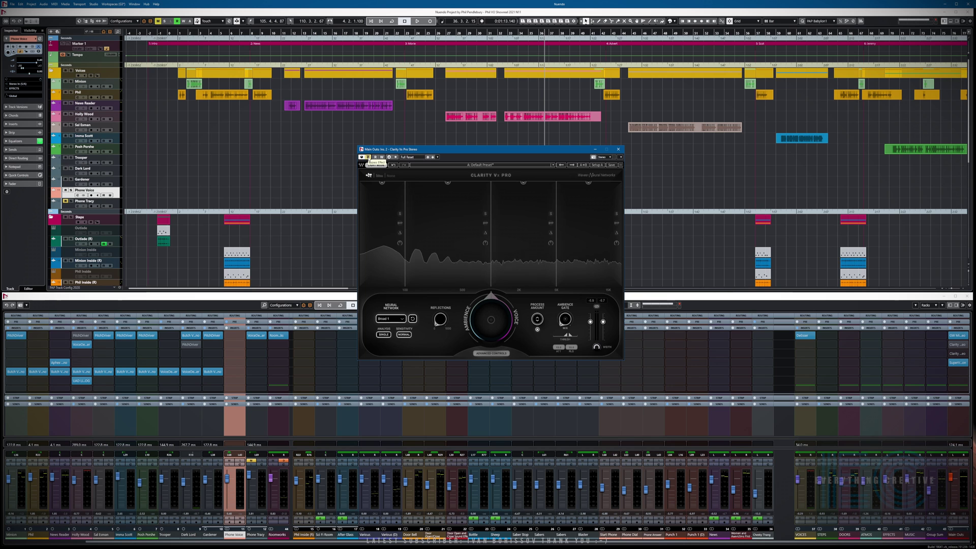
click(368, 157)
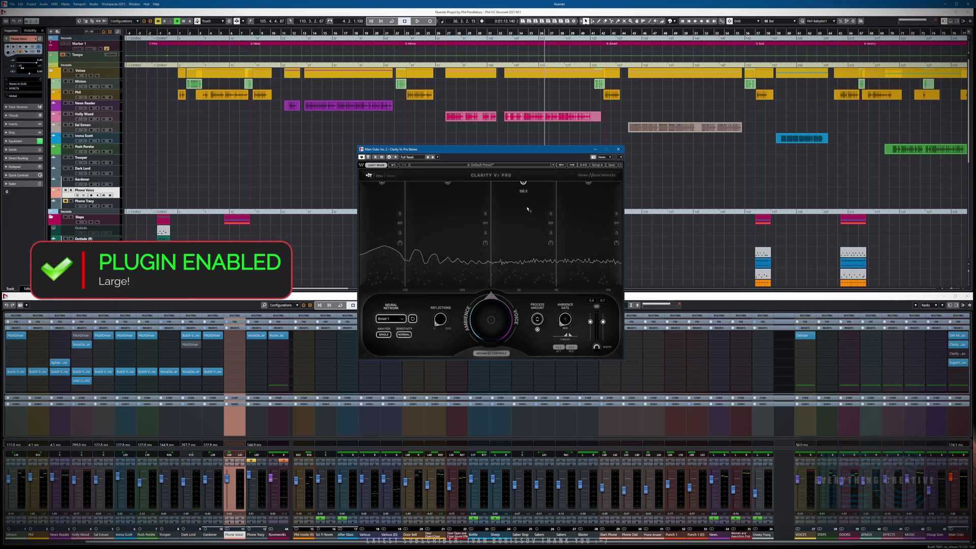
Step: Replay the voice-over from near the start, then return the playhead to 0:00:00.133
key(KP_Subtract)
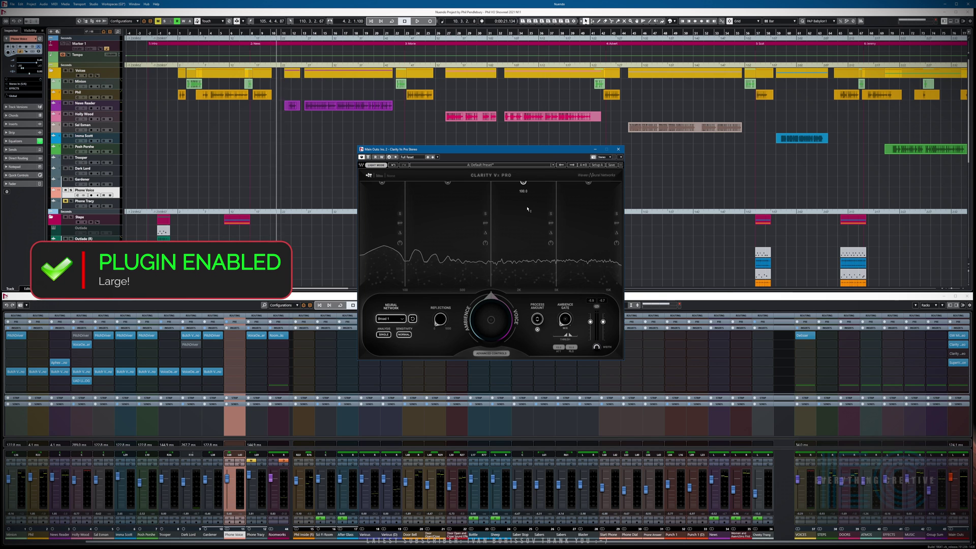
key(KP_Add)
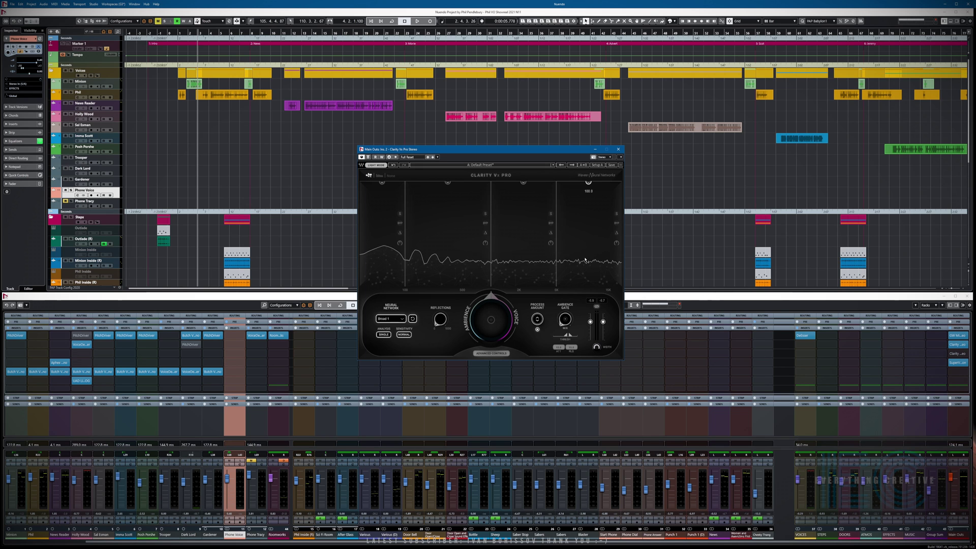
key(KP_Subtract)
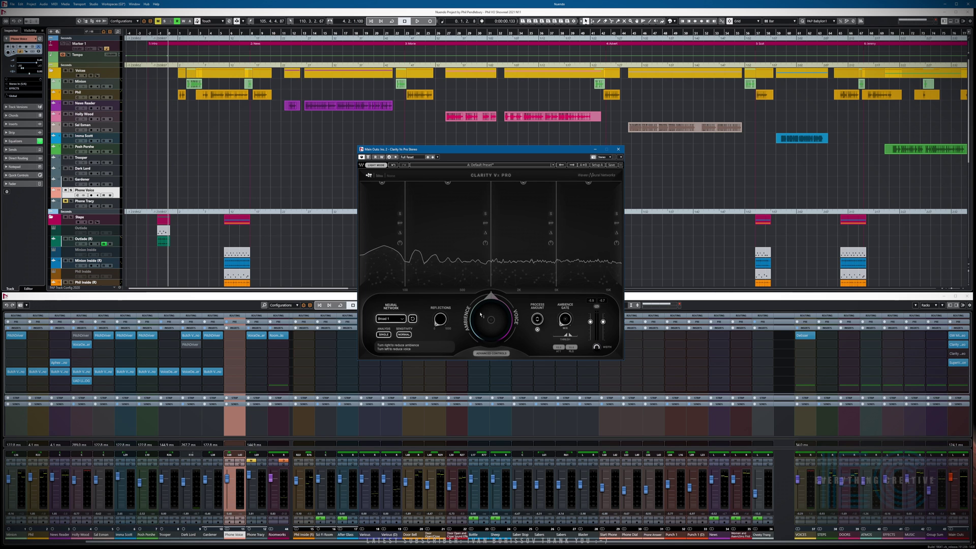
Step: Hide the advanced controls and sweep the ambience/voice balance through 0.8, 54.2, -70.9 and 35.8
click(490, 353)
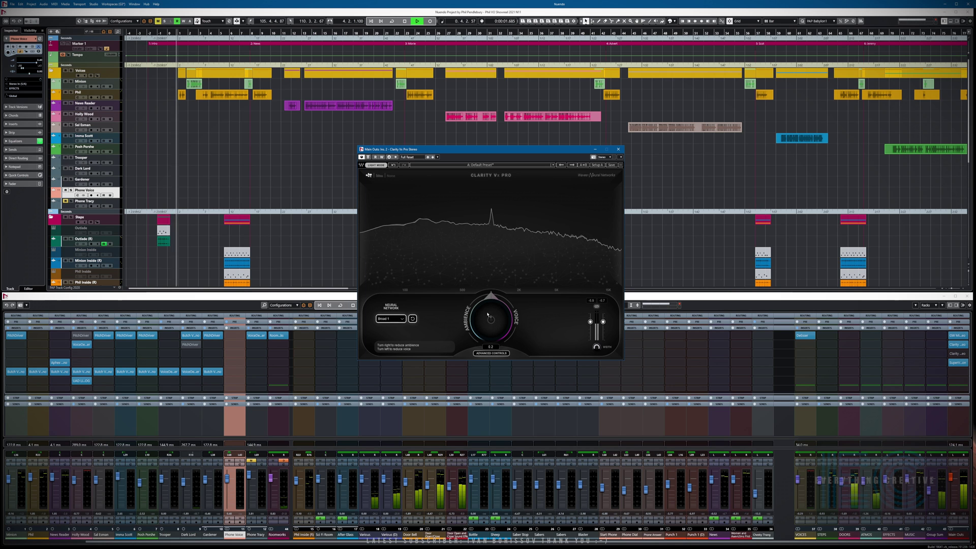
drag(488, 315, 479, 156)
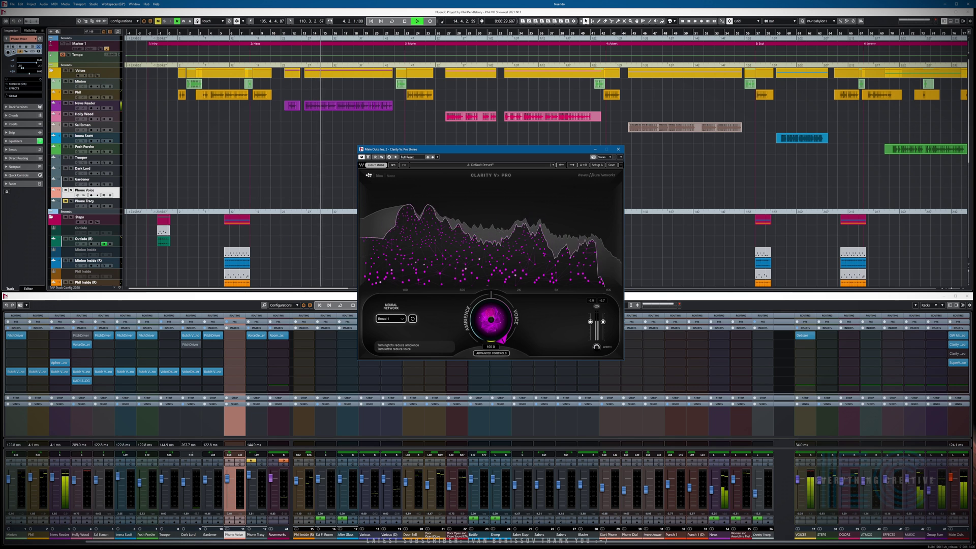
drag(506, 336, 488, 531)
drag(490, 378, 493, 365)
drag(484, 329, 482, 201)
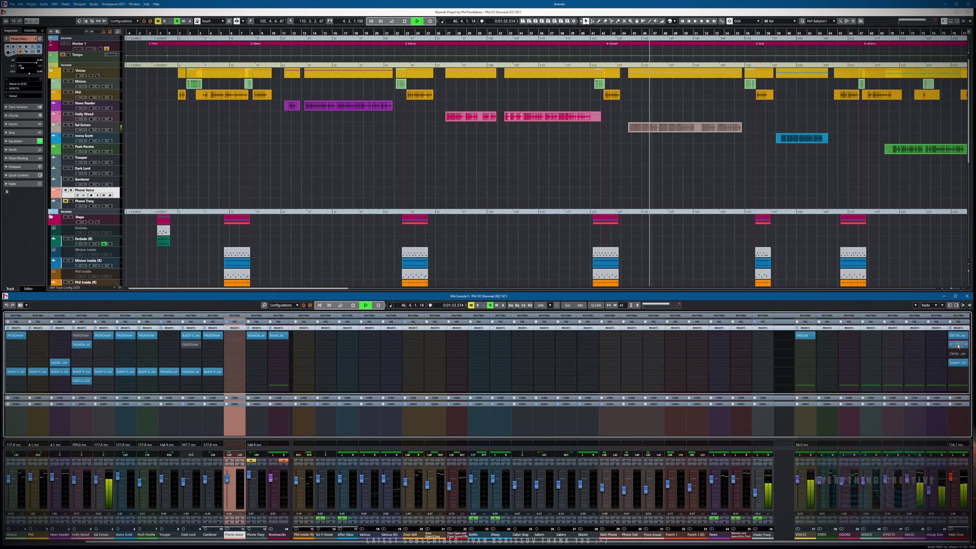
Step: Reopen Clarity Vx Pro from the Main Outs insert 2
click(957, 344)
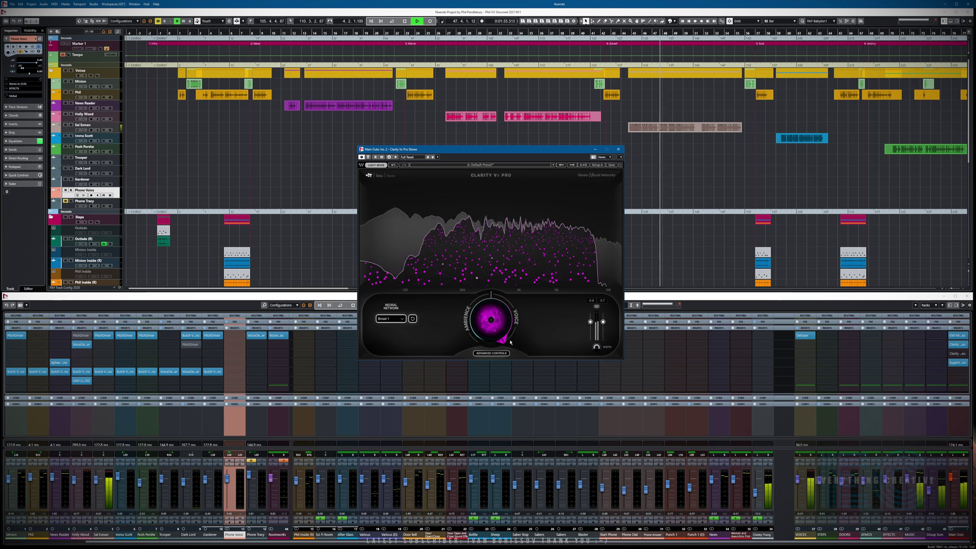
scroll(401, 323, down, 1)
scroll(403, 320, down, 1)
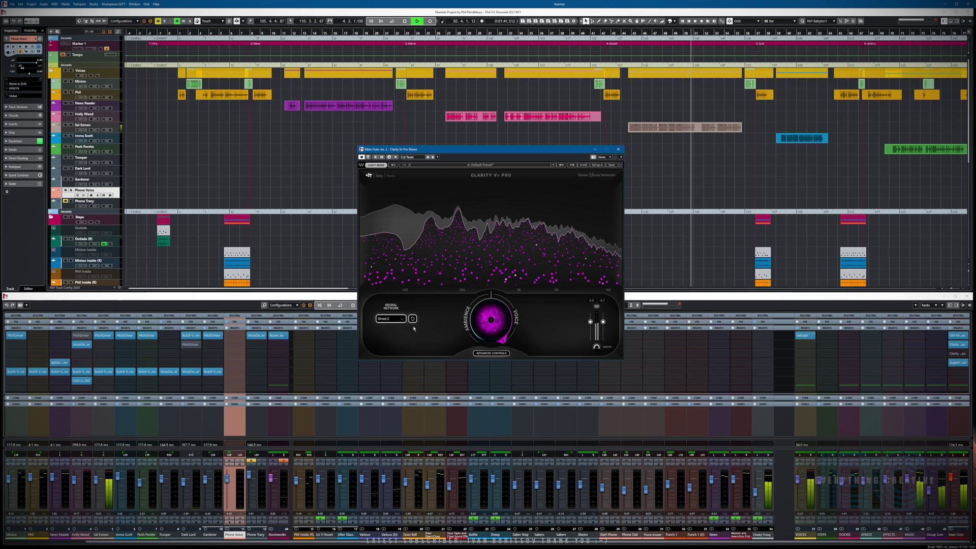
Step: Replay from around bar 59 and reset the ambience/voice balance to centre
key(KP_Subtract)
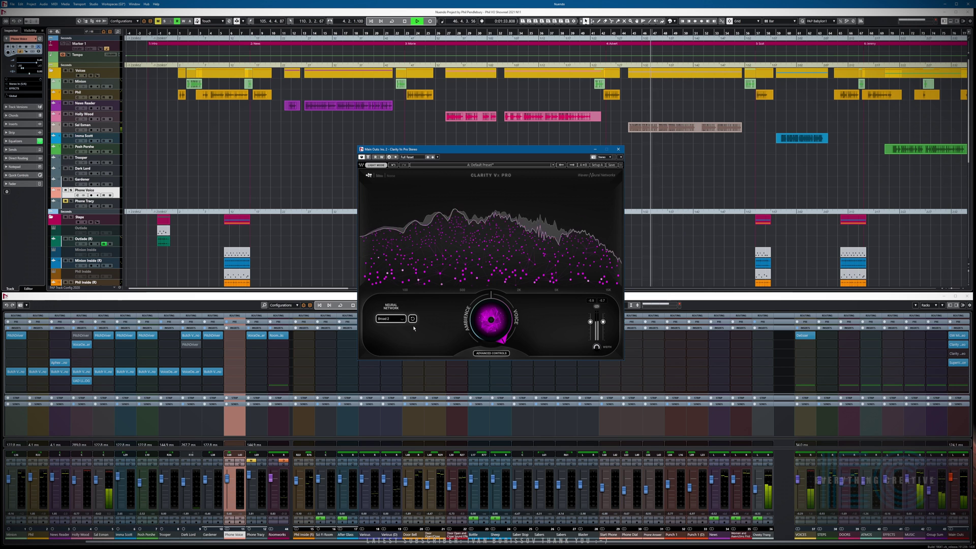
key(KP_Subtract)
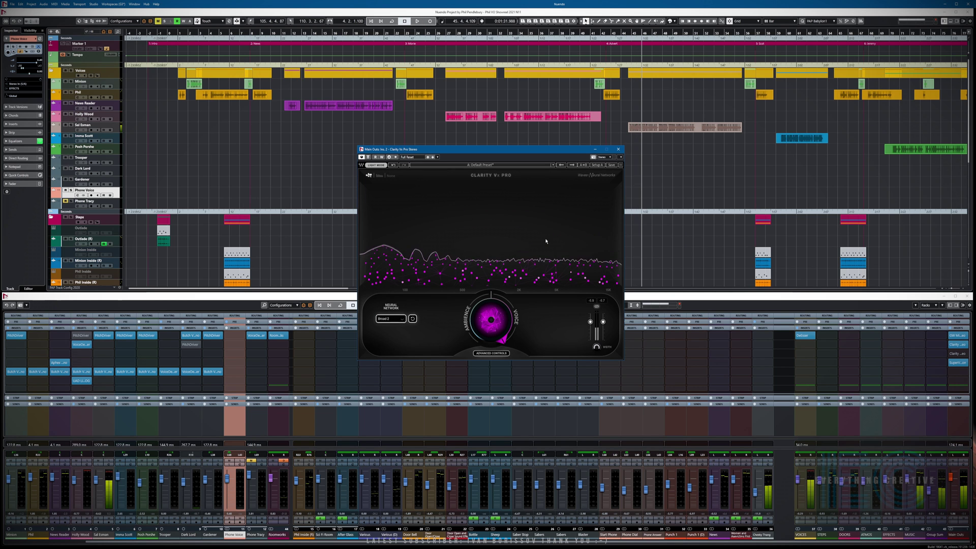
key(KP_Add)
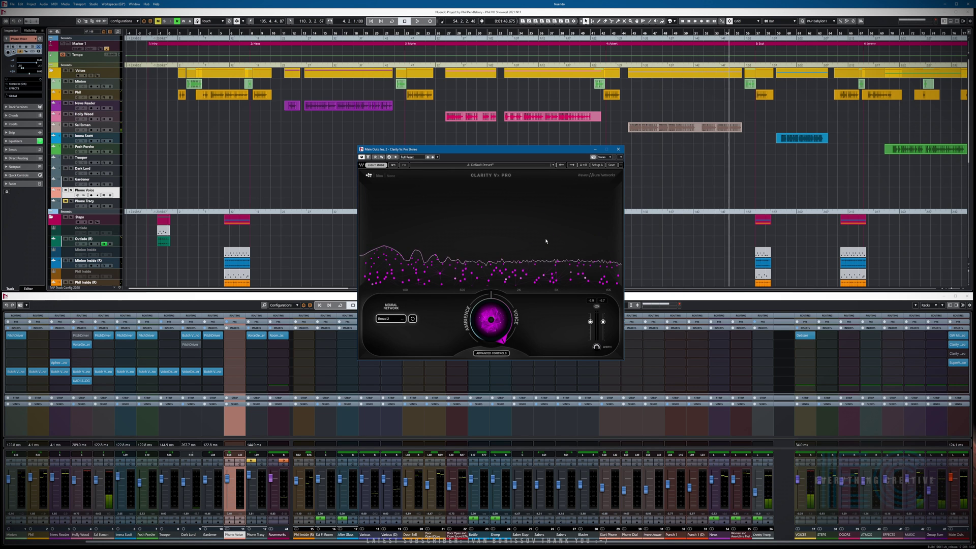
key(space)
double_click(492, 320)
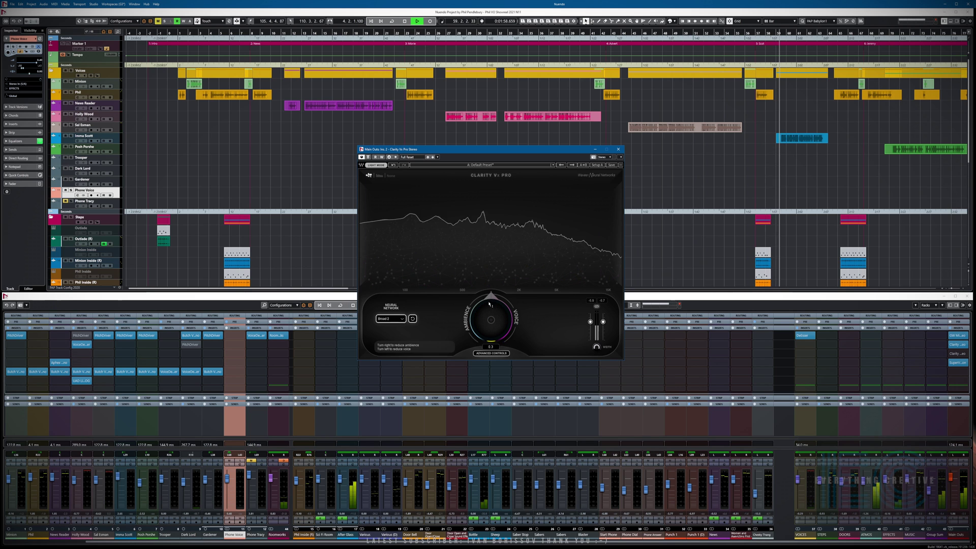
click(401, 318)
click(408, 323)
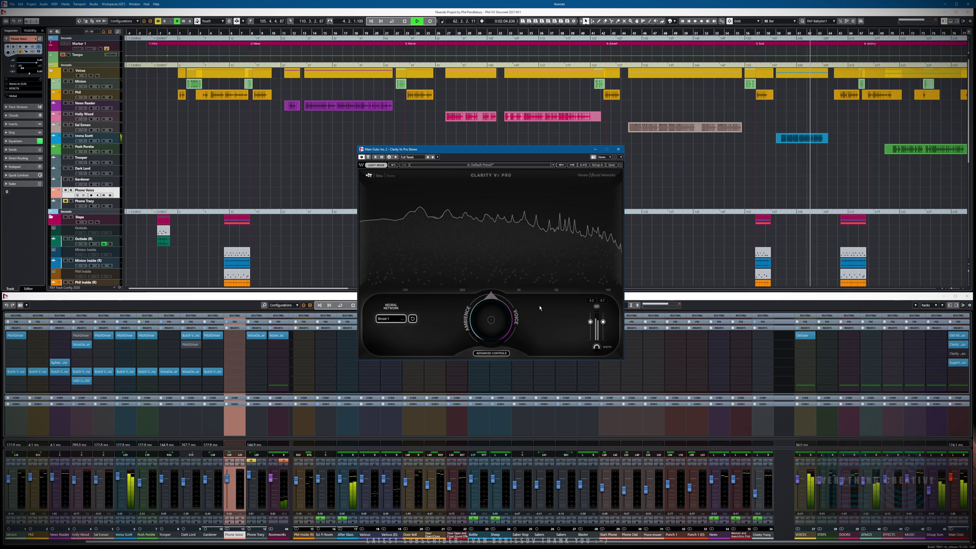
key(KP_Subtract)
click(795, 138)
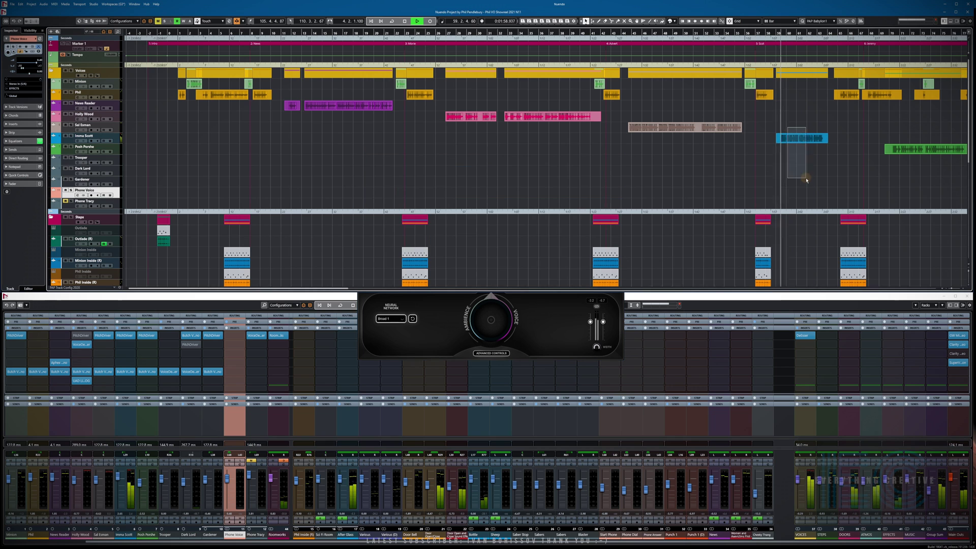
key(p)
key(KP_1)
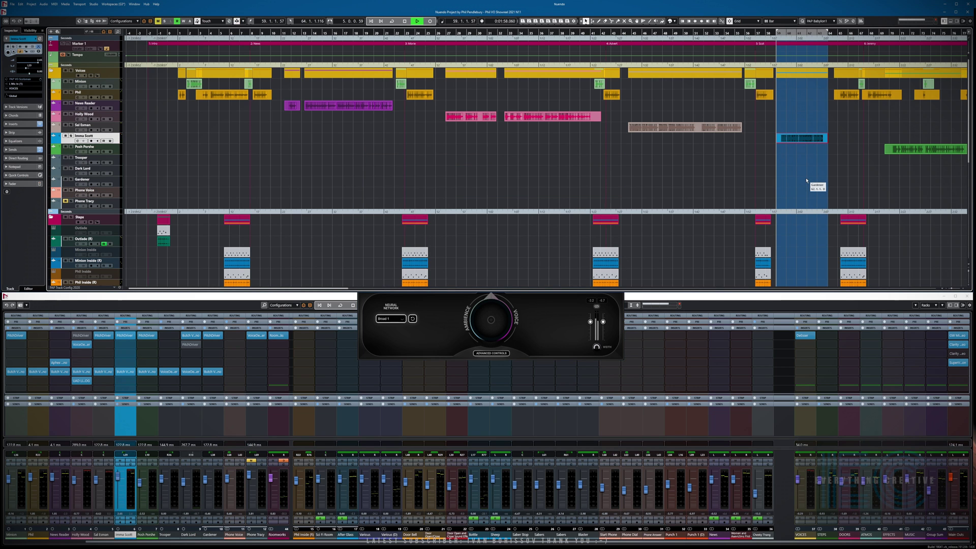
Step: Turn the ambience/voice balance up to 18.1 and cycle playback over bars 59–64
click(550, 313)
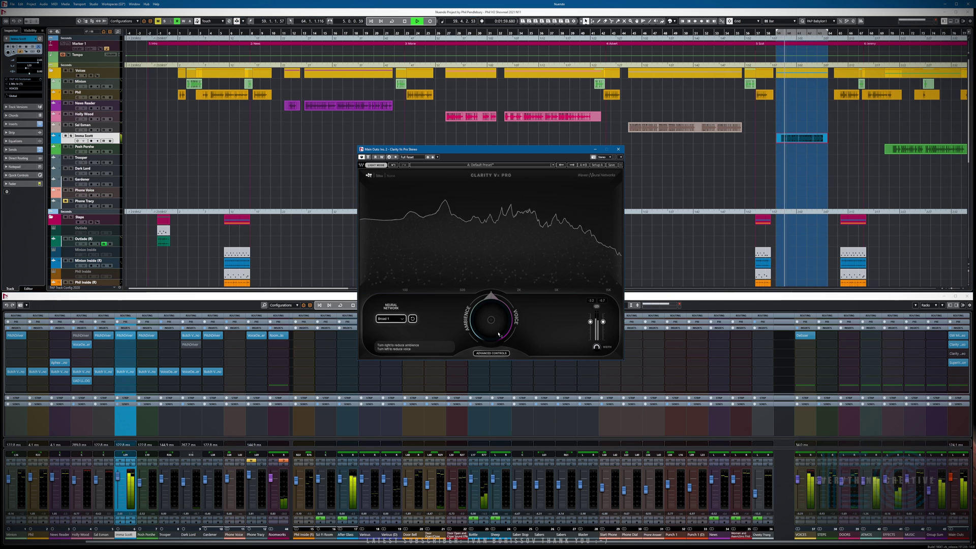
drag(490, 313, 487, 165)
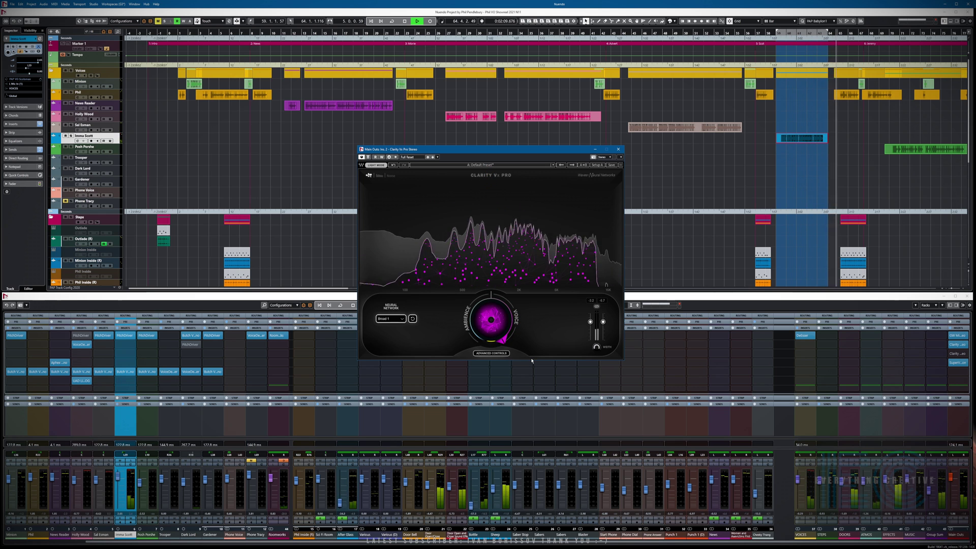
key(KP_Divide)
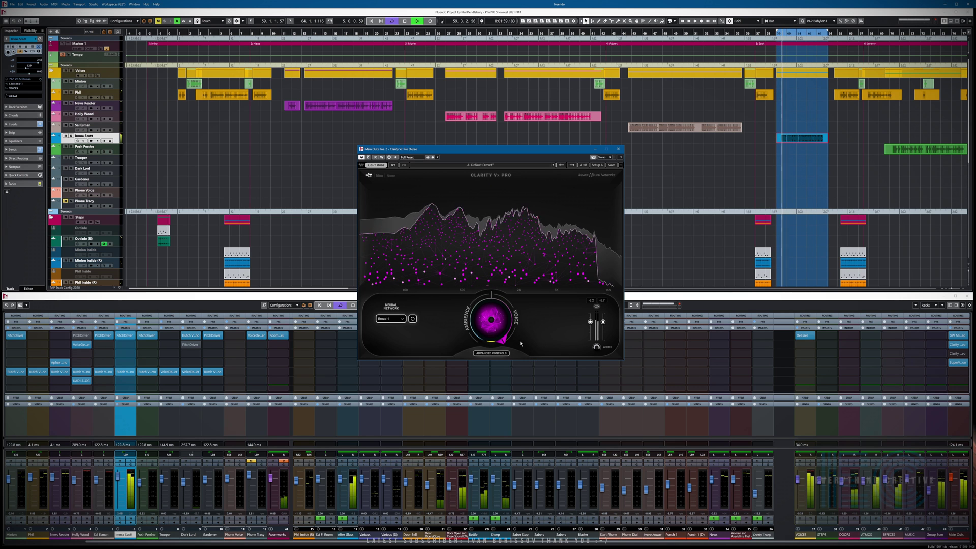
Step: Show the advanced controls, raise the Ambience Gate, and set all bands to 35.9% with band 4 at 37.7%
click(476, 351)
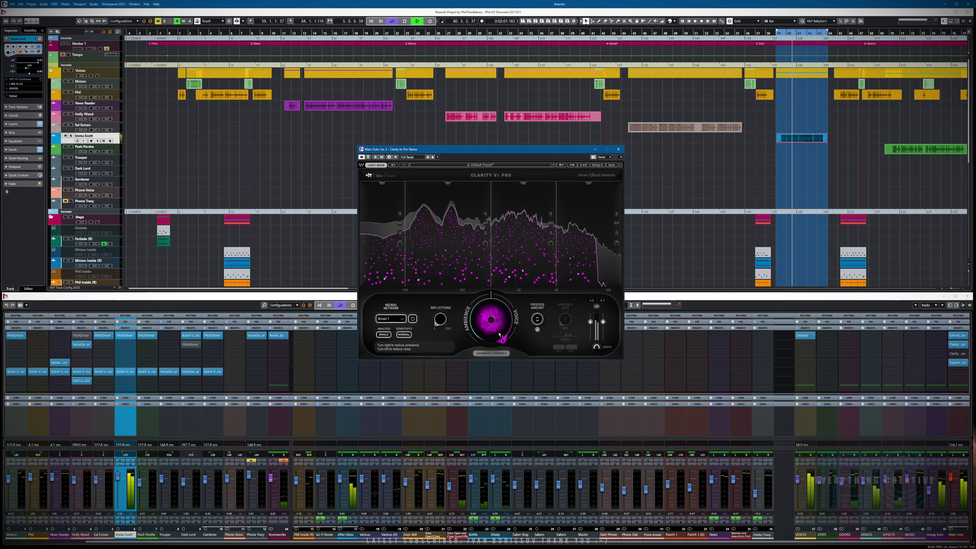
drag(566, 323, 564, 311)
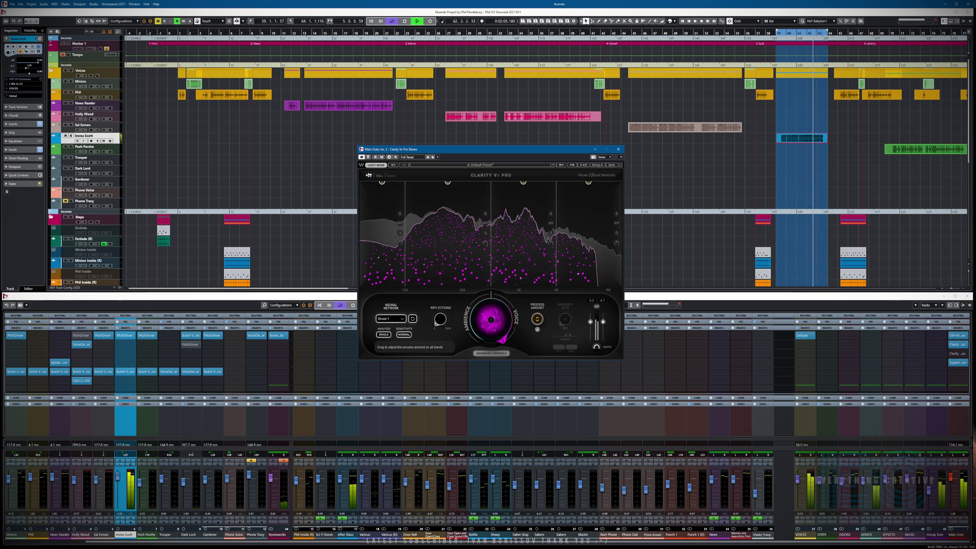
mouse_move(537, 311)
mouse_down()
mouse_move(537, 333)
mouse_move(538, 320)
mouse_up()
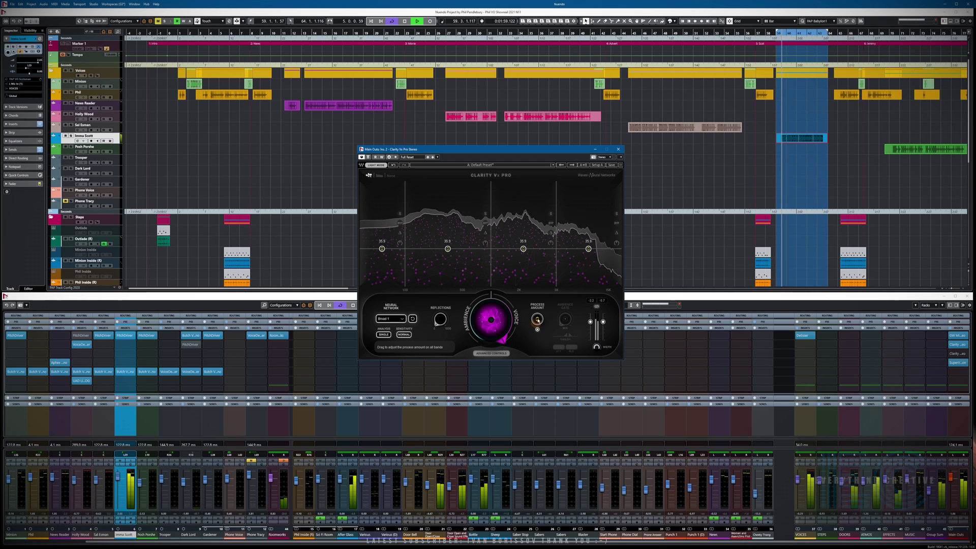
drag(588, 249, 590, 173)
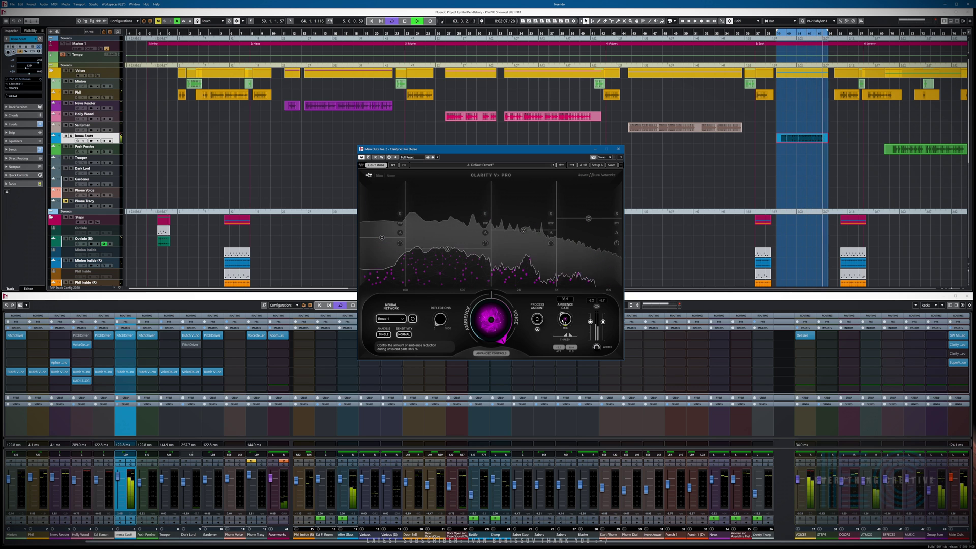
scroll(562, 321, up, 7)
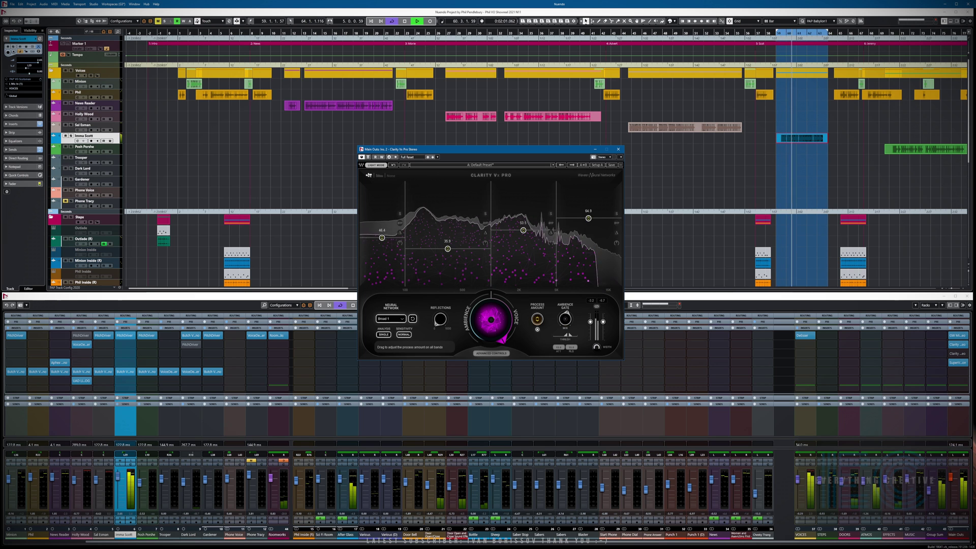
drag(588, 223, 588, 247)
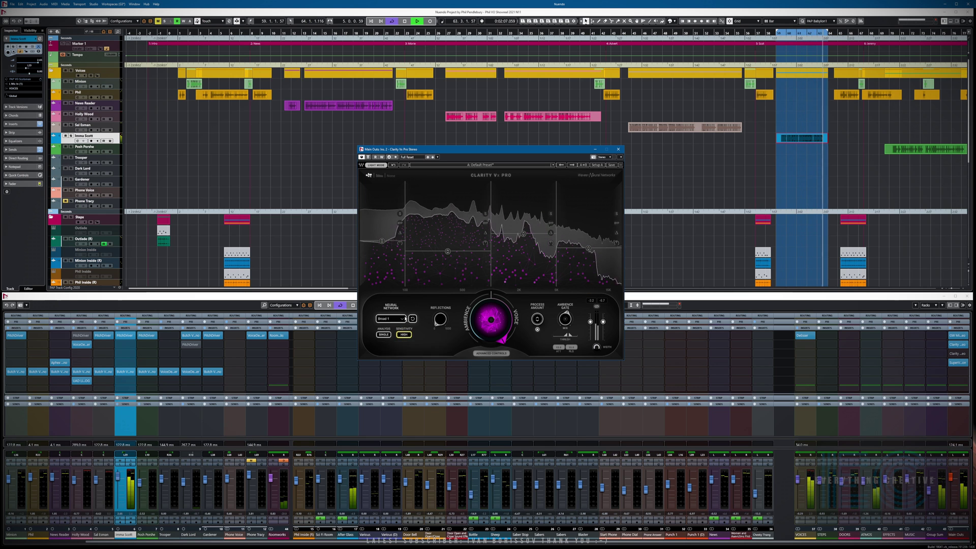
Step: Set Sensitivity to High, raise the bands to 67.4/61.7/71.2/63.4%, and lower the balance to 14.7
click(398, 319)
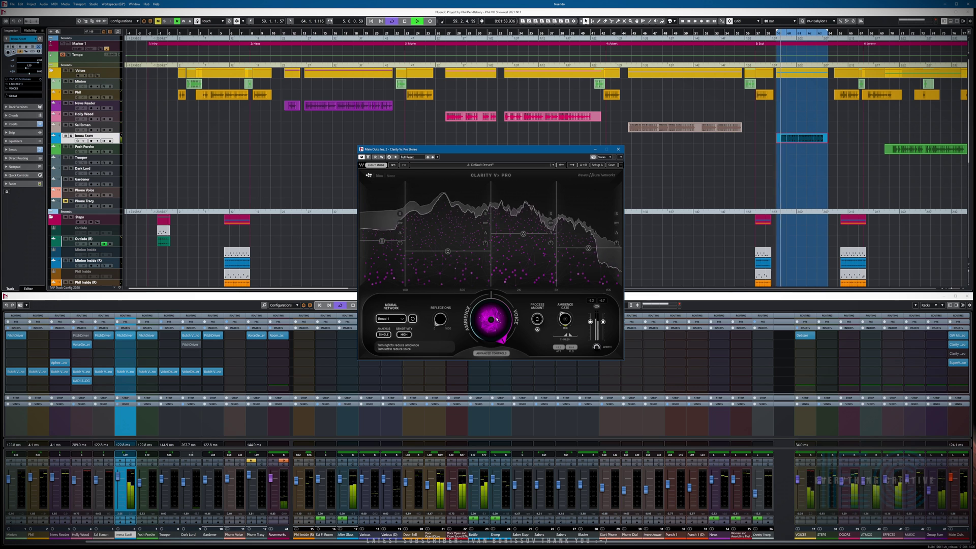
drag(537, 319, 537, 285)
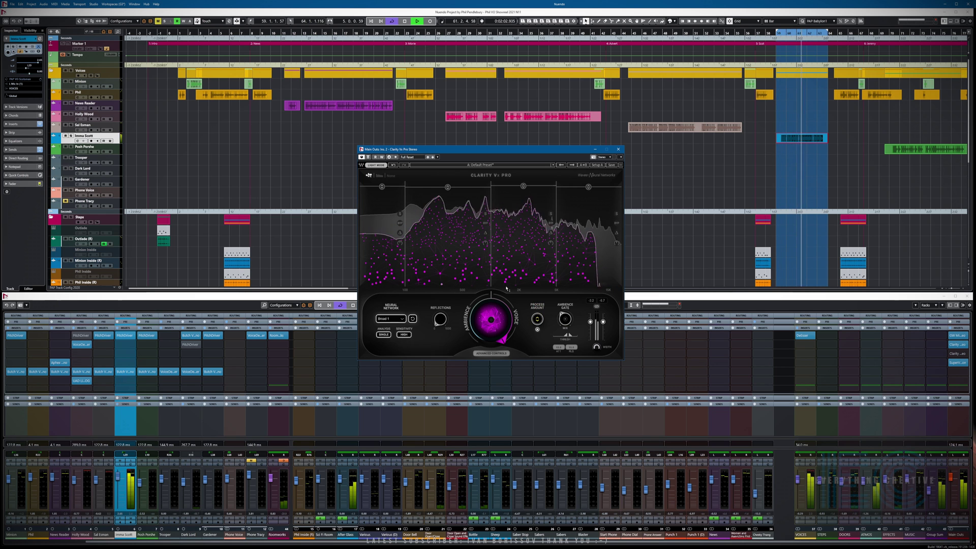
mouse_move(565, 324)
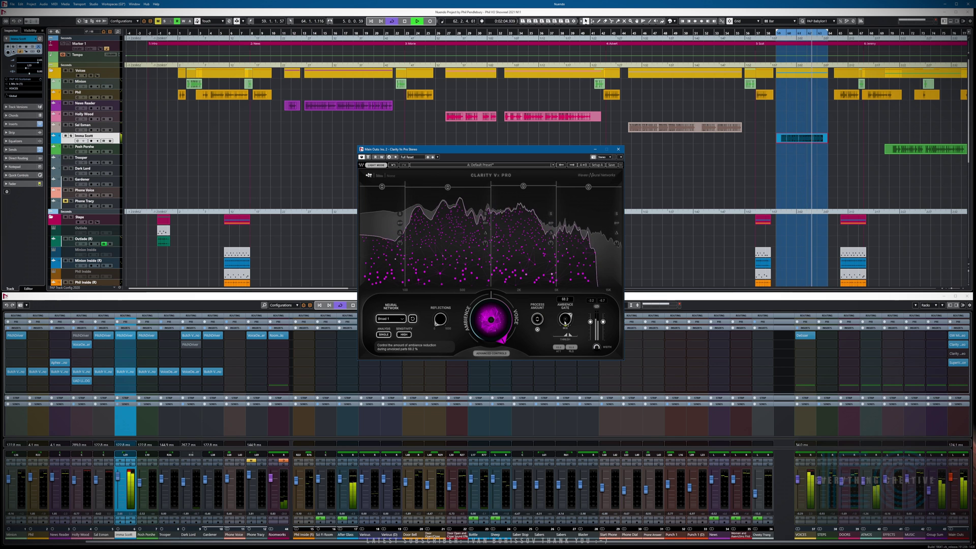
drag(498, 324, 505, 526)
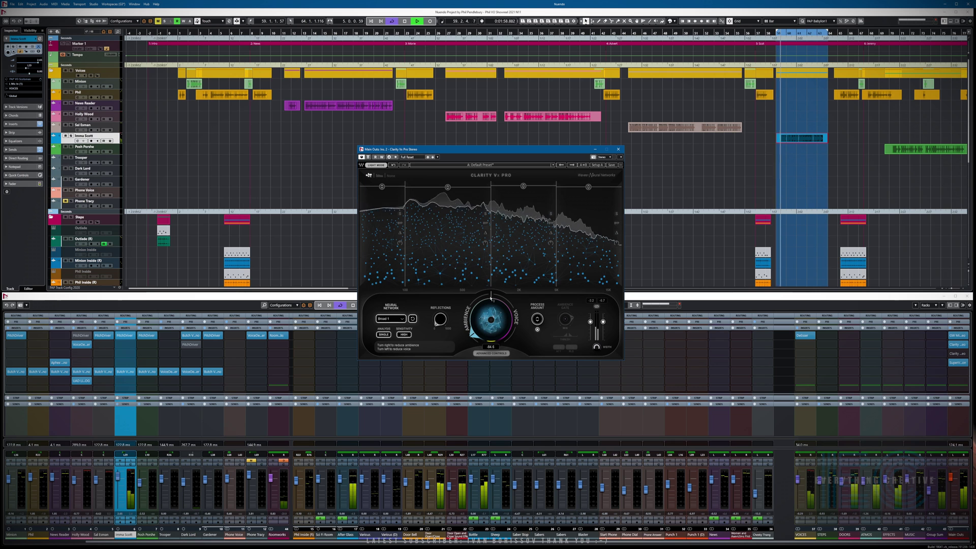
Step: Move Clarity Vx Pro's ambience/voice balance from -96.5 through -81.0 to -73.3, then stop playback
mouse_move(492, 338)
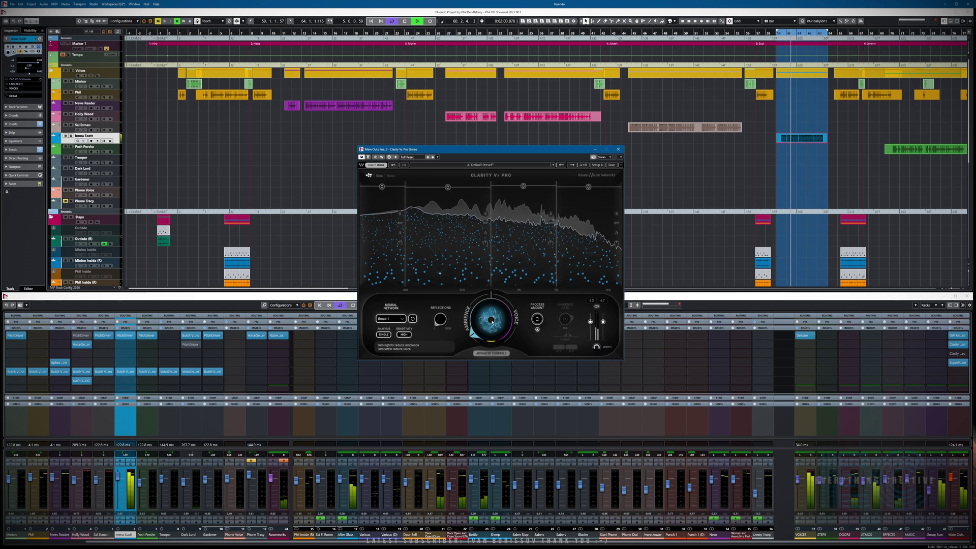
drag(492, 338, 487, 311)
scroll(490, 319, up, 2)
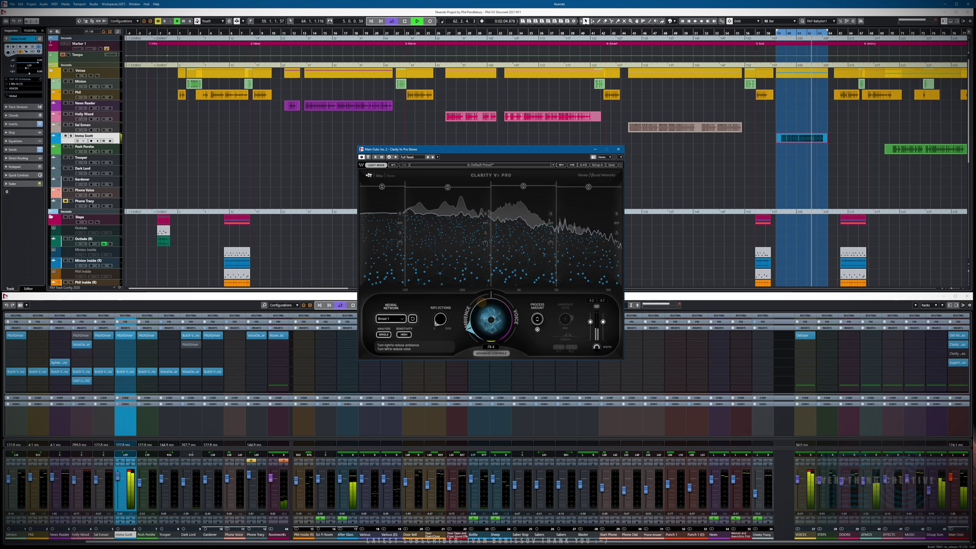
key(space)
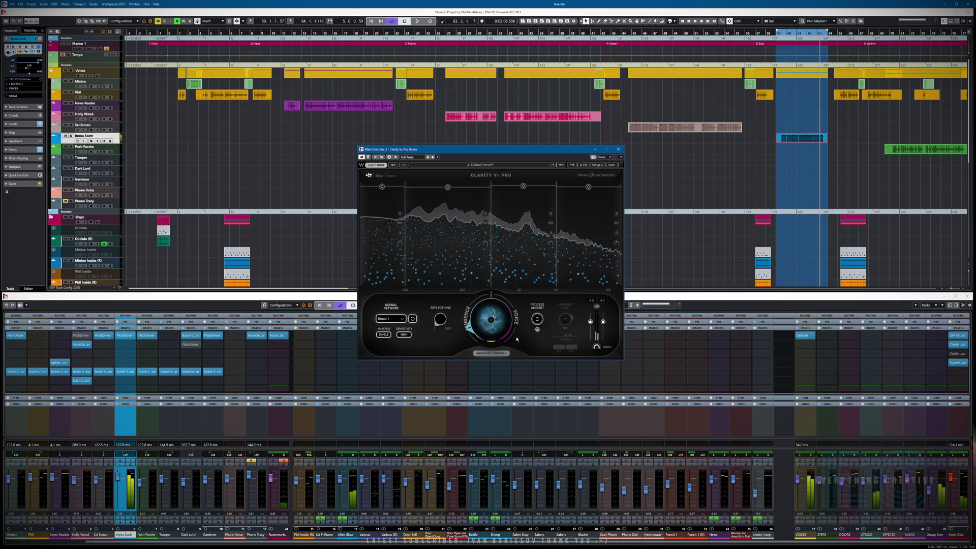
drag(338, 291, 458, 288)
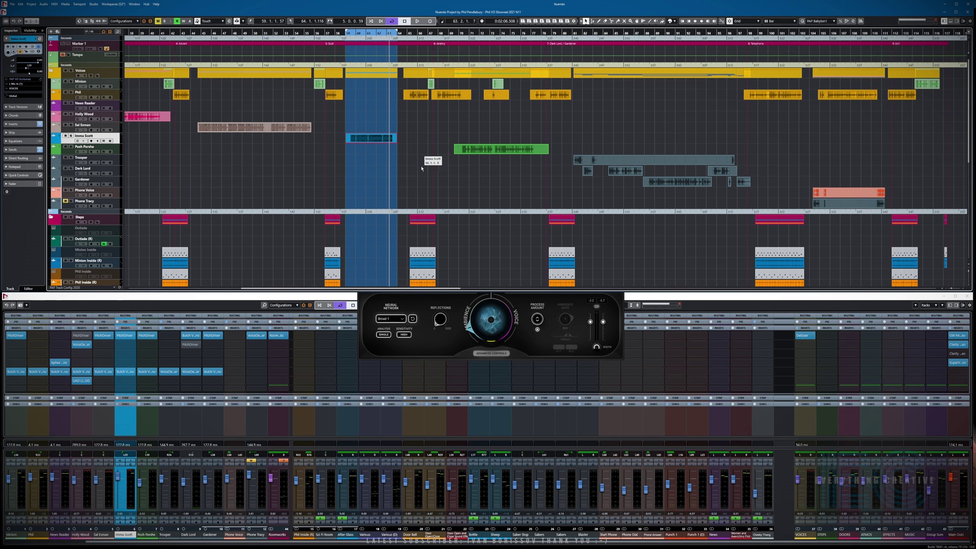
Step: Select the three Phil events, set the locators around them and play from the left locator
drag(286, 290, 375, 287)
drag(407, 95, 609, 123)
key(p)
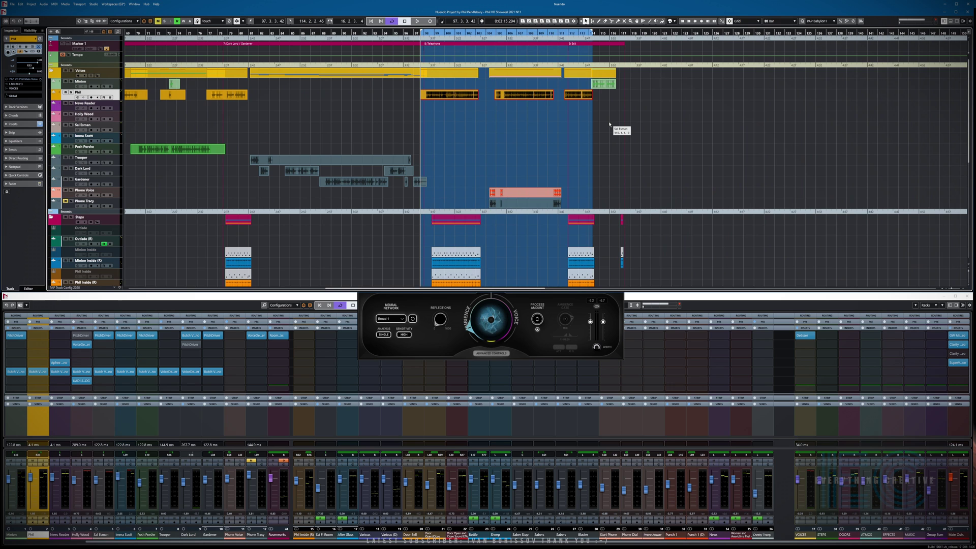
key(space)
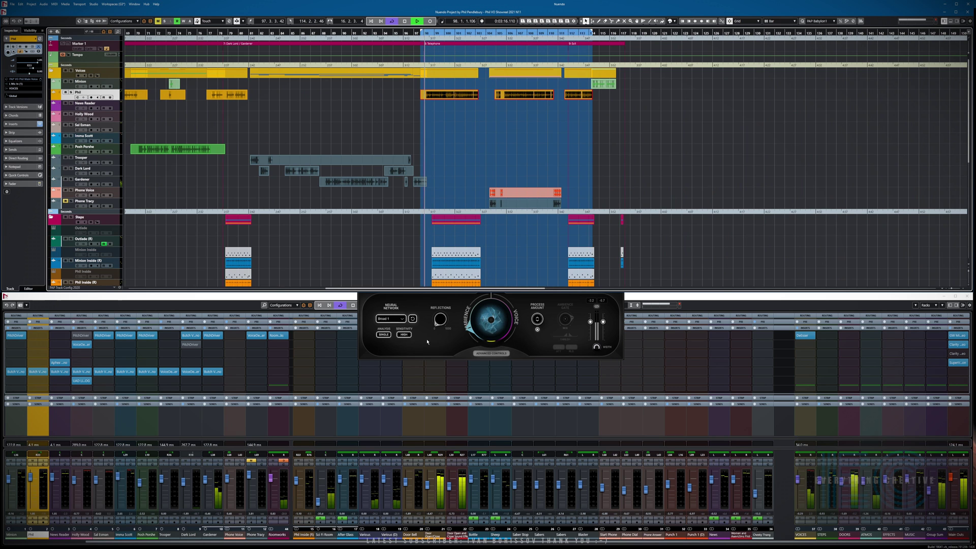
Step: Push Clarity Vx Pro's balance toward voice at 90.7 and turn off individual band processing
click(471, 338)
drag(471, 338, 497, 144)
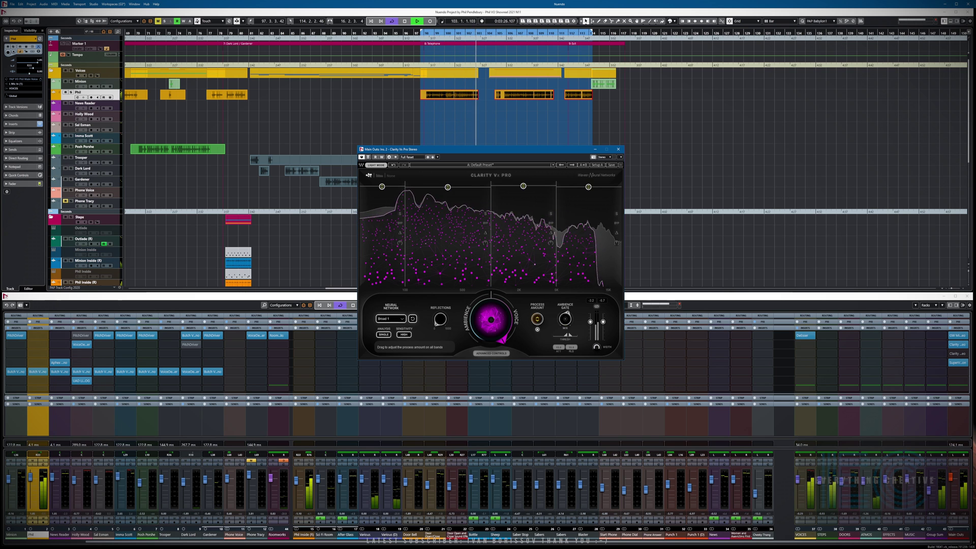
click(537, 329)
Step: Re-enable band processing and choose the Broad 1 HF network, DOUBLE analysis and NORMAL sensitivity
click(537, 329)
mouse_move(493, 318)
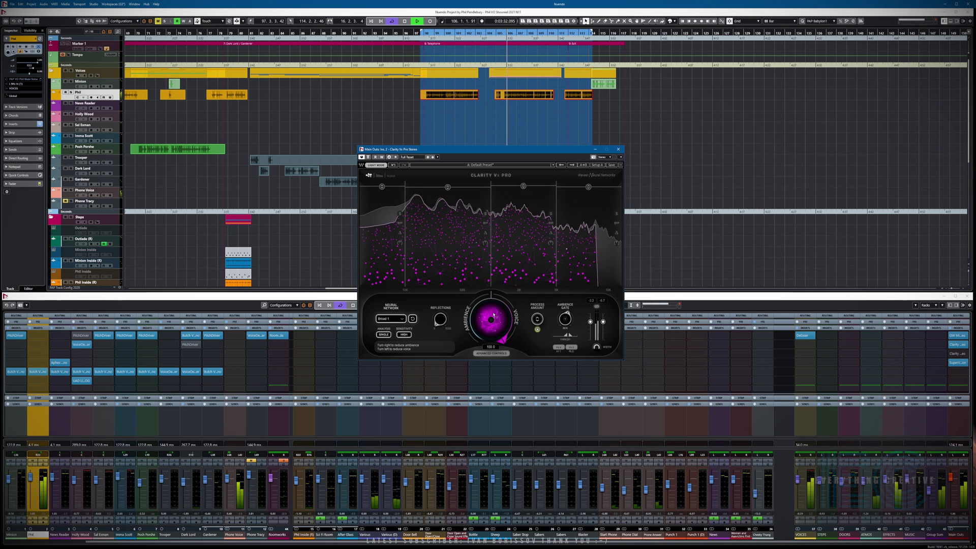
click(400, 319)
click(410, 327)
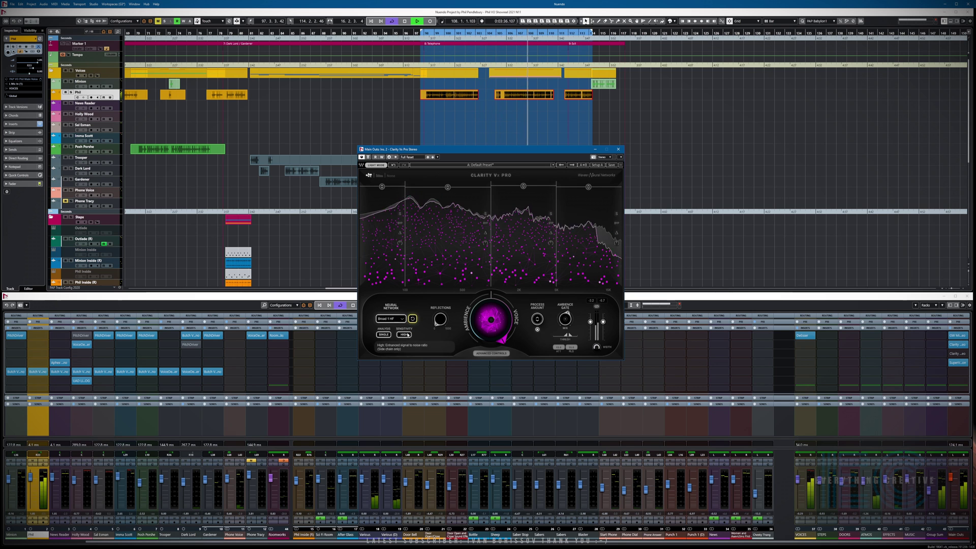
click(403, 335)
click(383, 334)
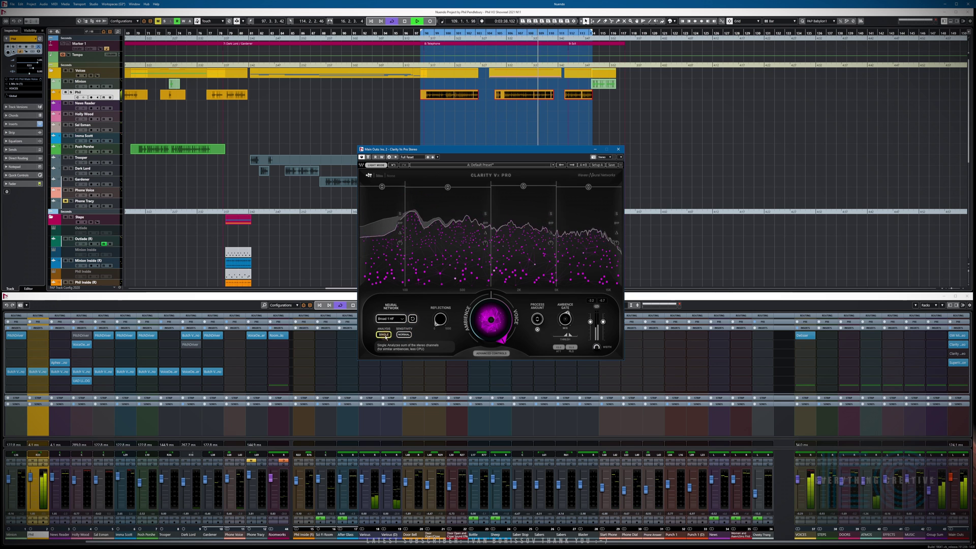
Step: Lower reflections to 280, restart the loop, and turn the balance toward ambience at -23.4
mouse_move(434, 319)
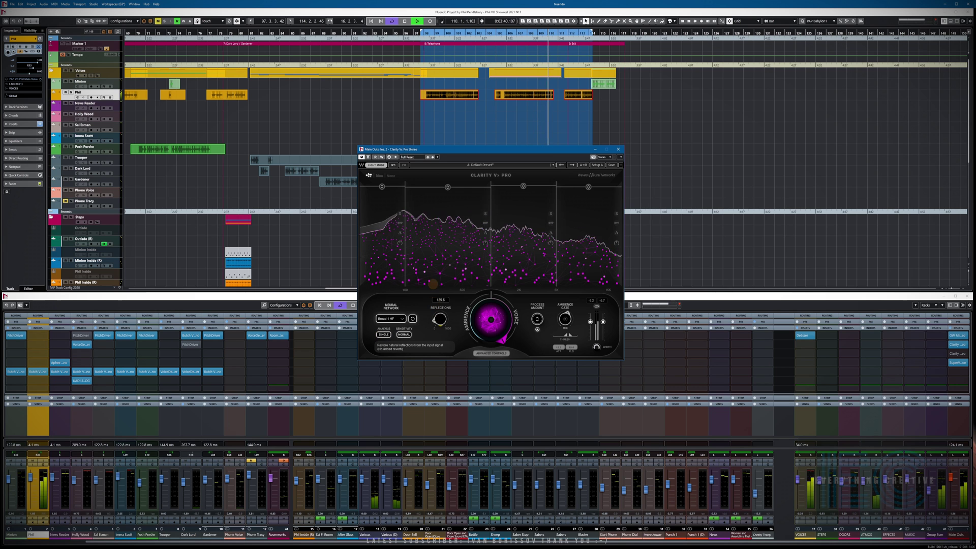
drag(439, 318, 440, 322)
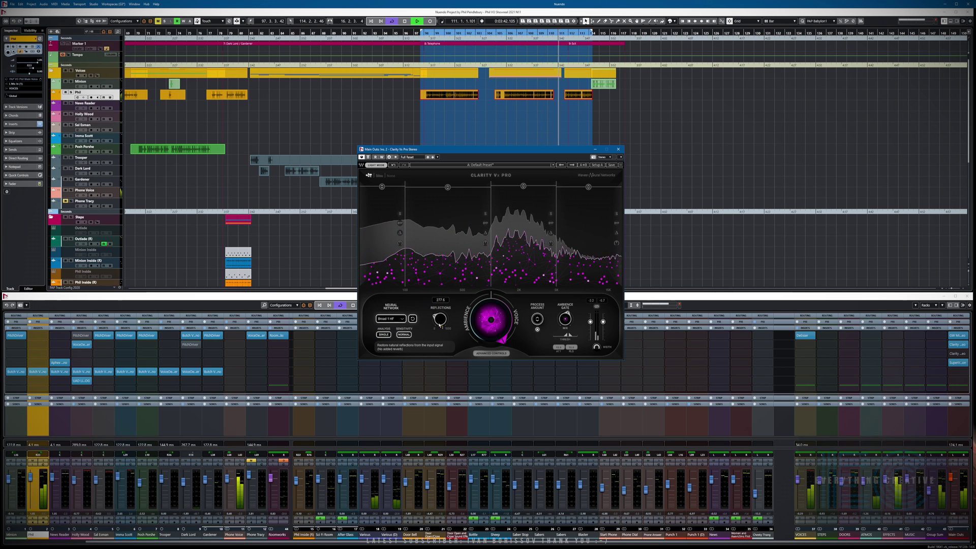
key(KP_Subtract)
key(KP_Add)
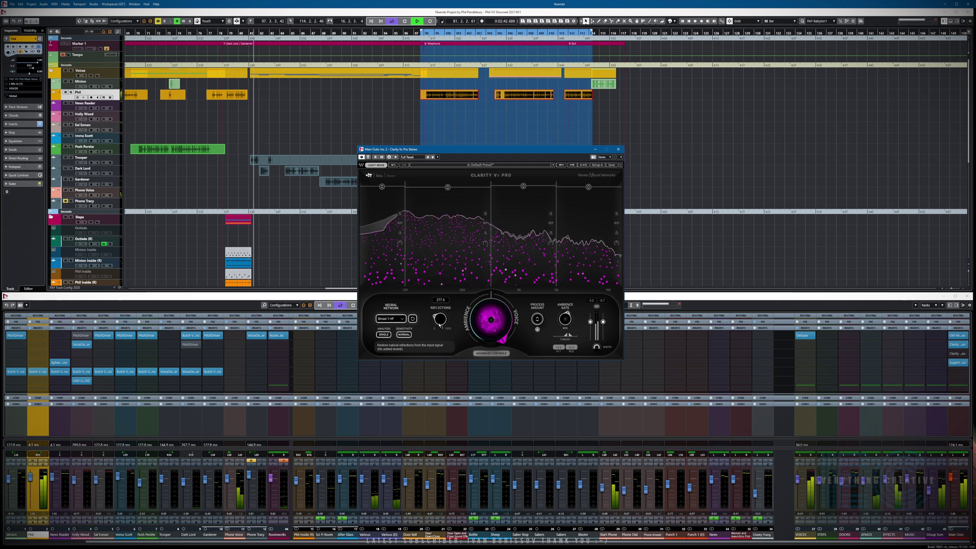
key(KP_1)
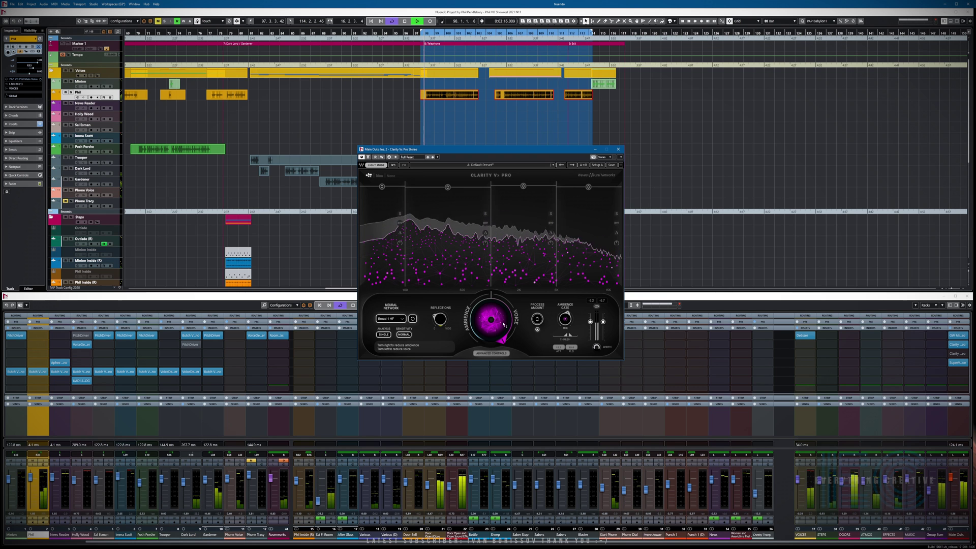
drag(491, 320, 491, 547)
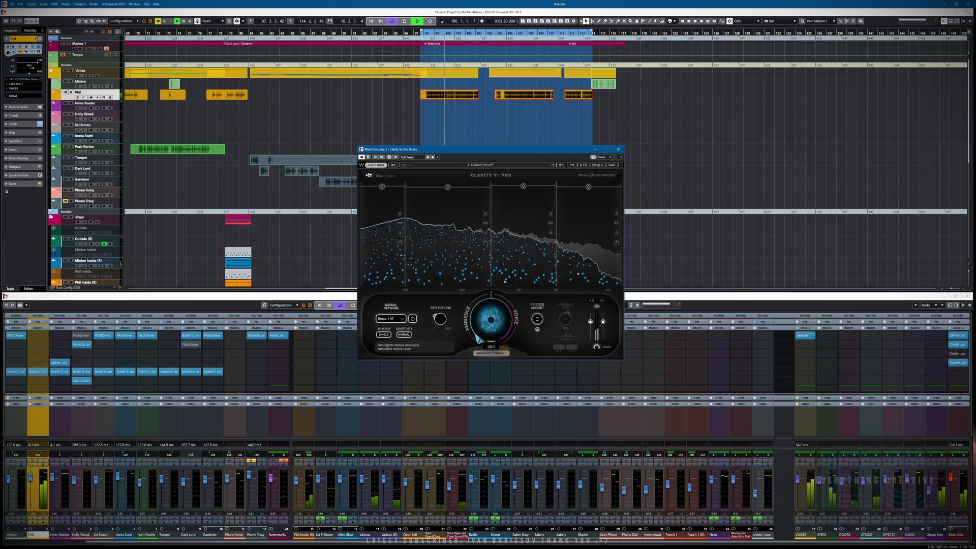
Step: Set sensitivity to High, pick the Broad 1 network, switch process amount off, and move playback to bar 78
click(404, 335)
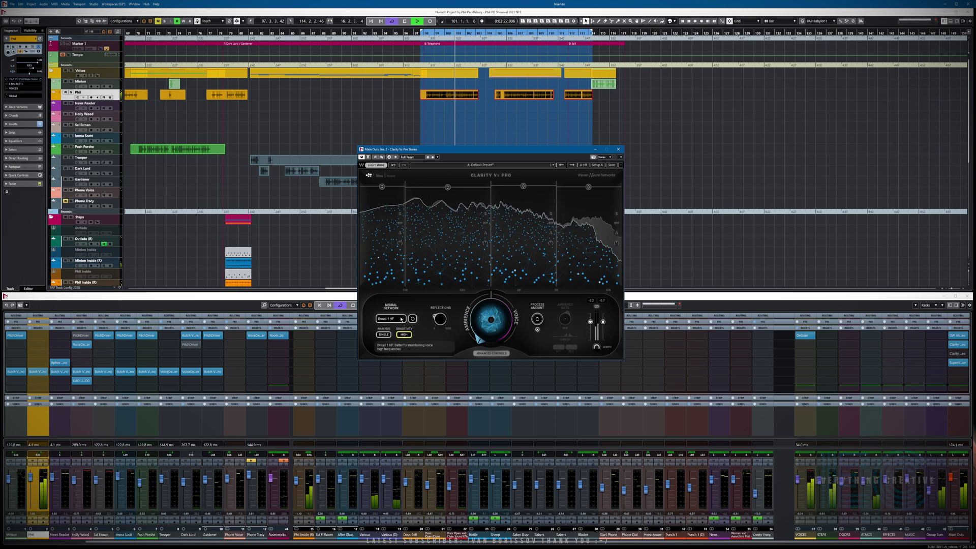
click(401, 319)
click(407, 315)
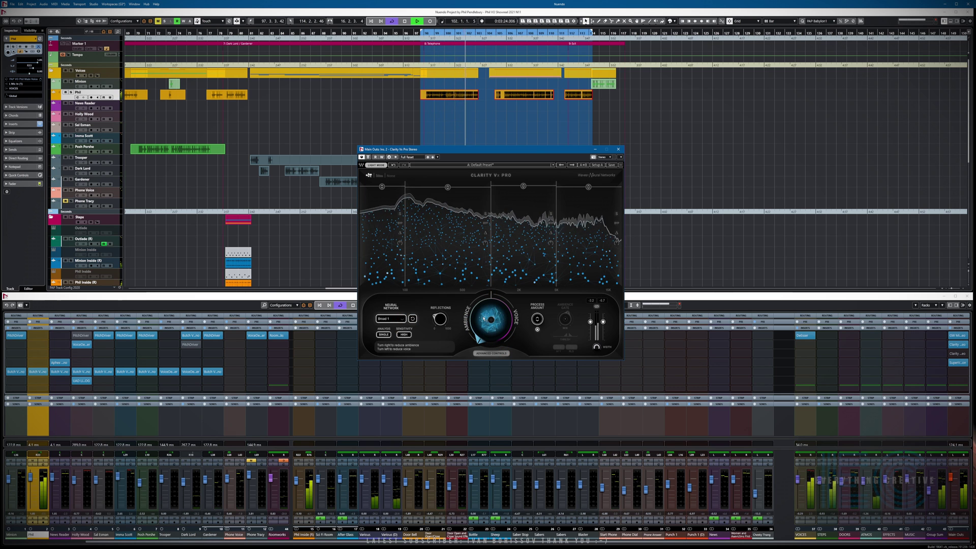
click(538, 329)
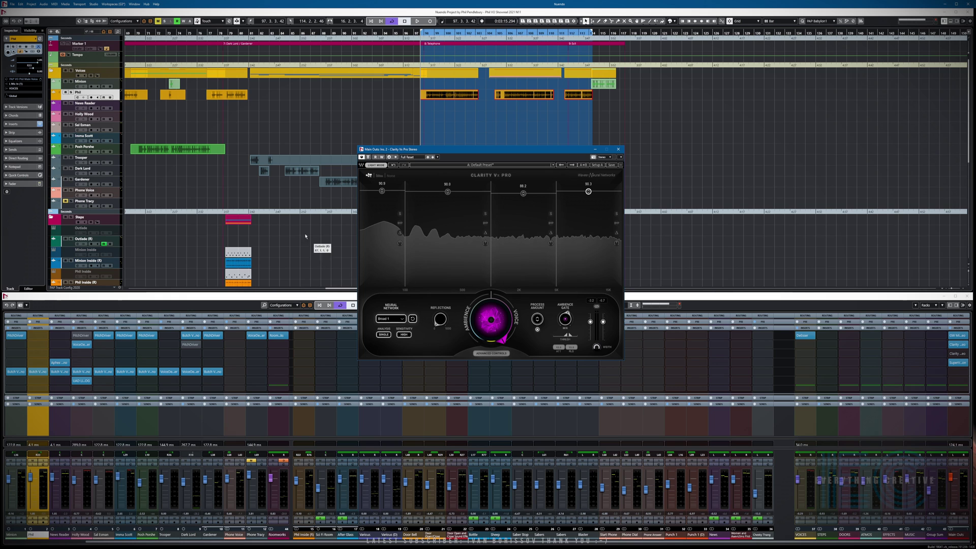
click(218, 40)
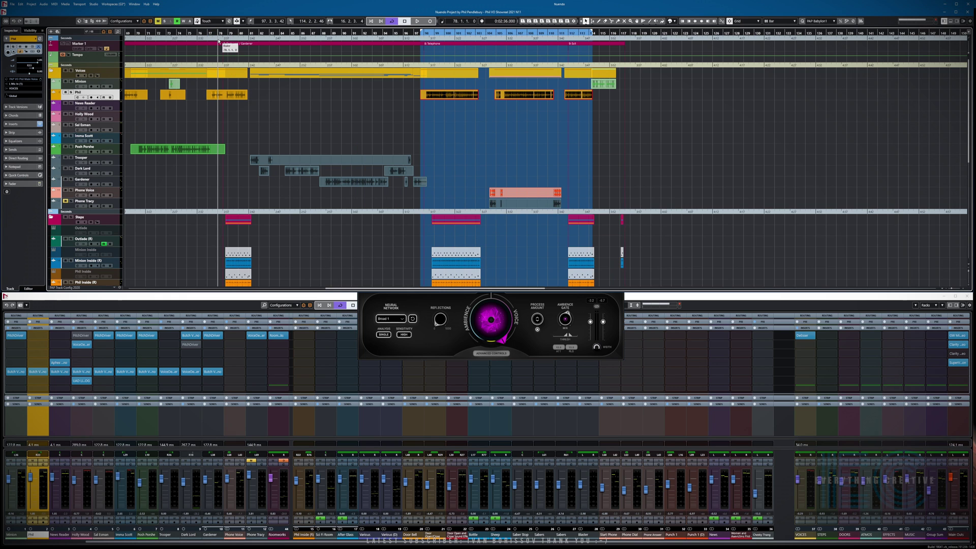
Step: Play from bar 78, then select the Gardener_04 clip and set the loop to bars 88–94
key(space)
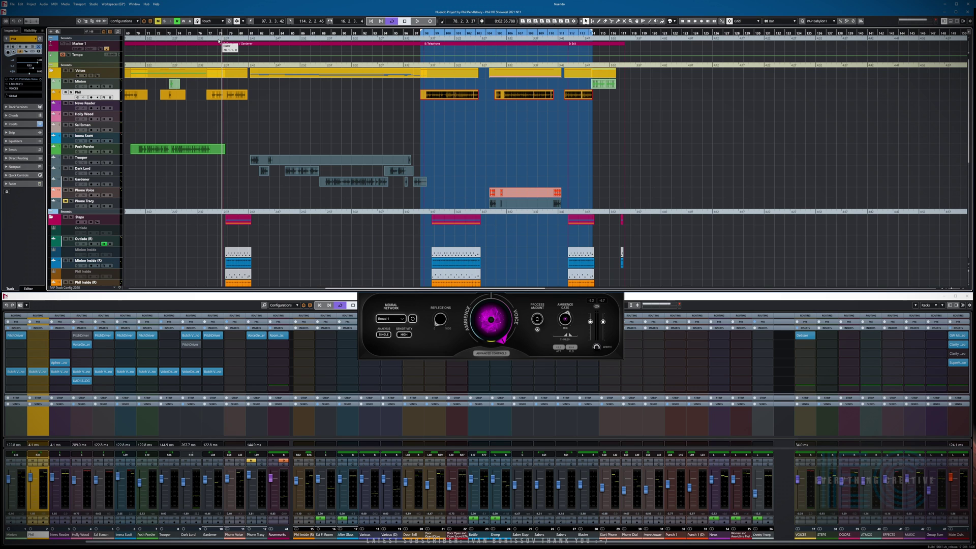
drag(251, 133, 326, 129)
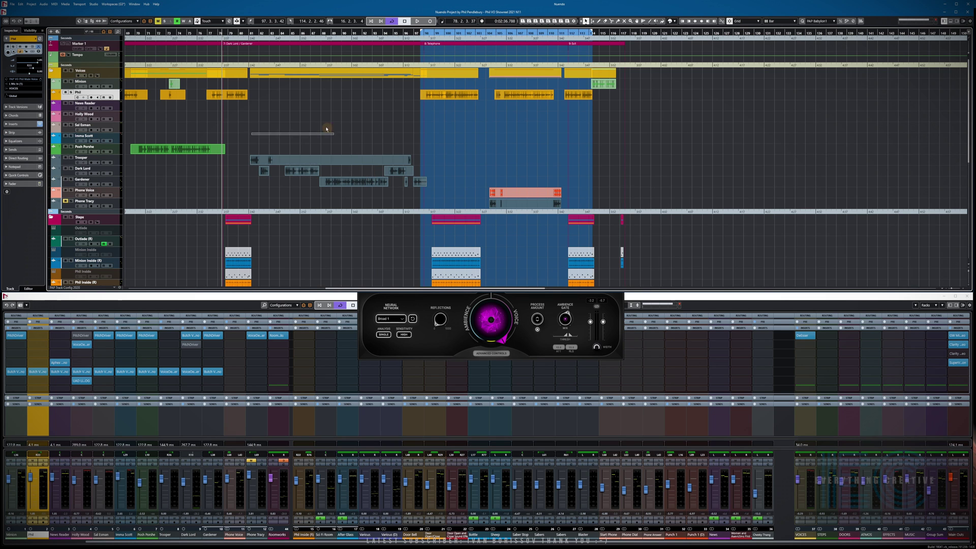
click(340, 183)
key(p)
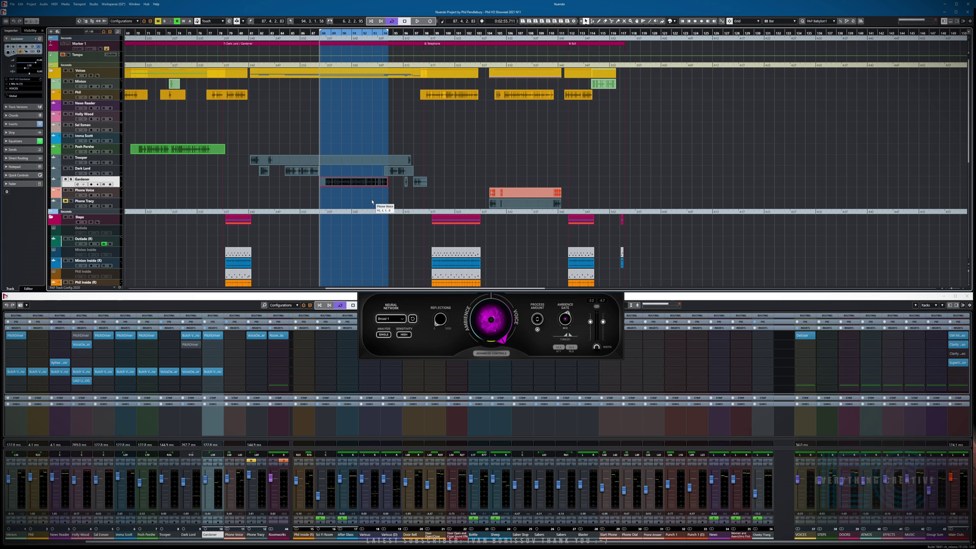
Step: Play the Gardener loop, settle Clarity Vx Pro's balance at 61.8 toward voice, and raise all bands to 100
click(466, 341)
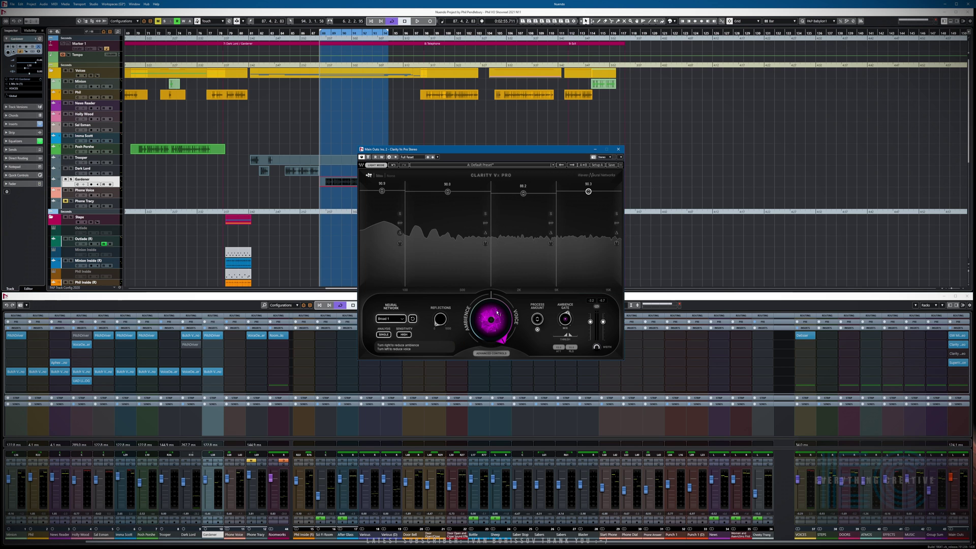
drag(491, 303, 485, 425)
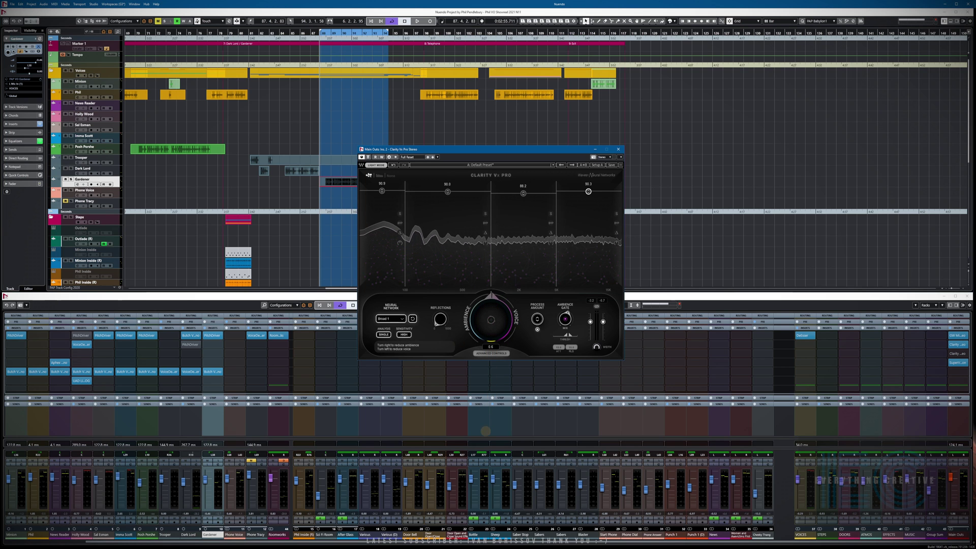
key(space)
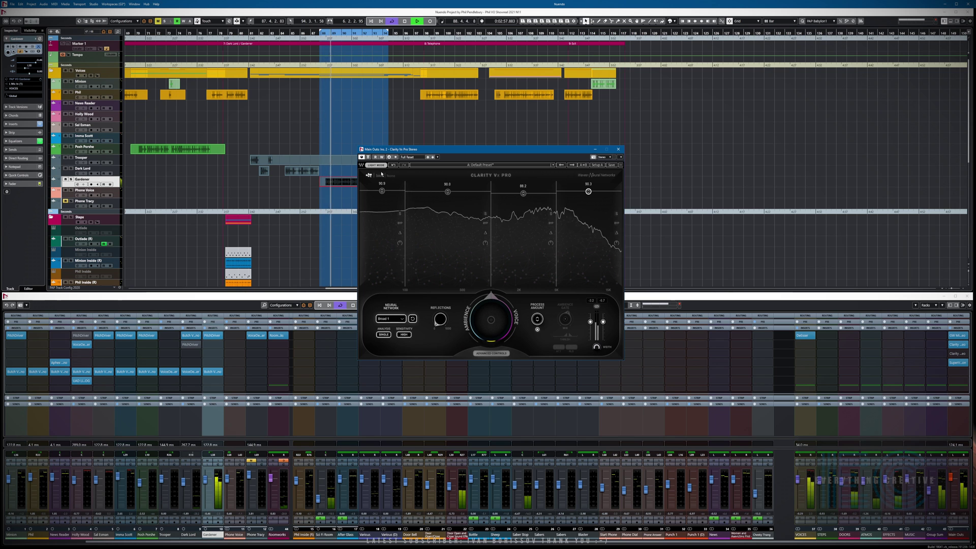
drag(490, 320, 493, 298)
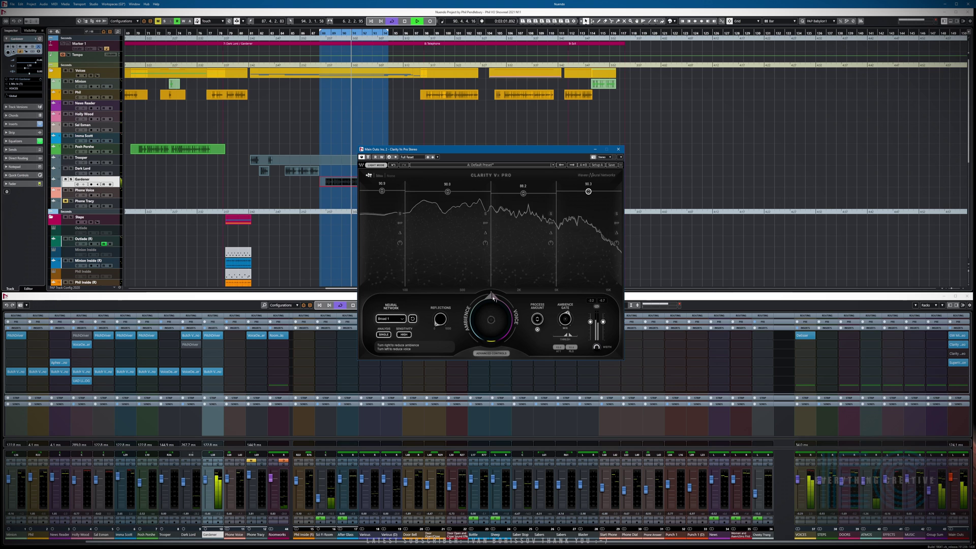
mouse_move(437, 320)
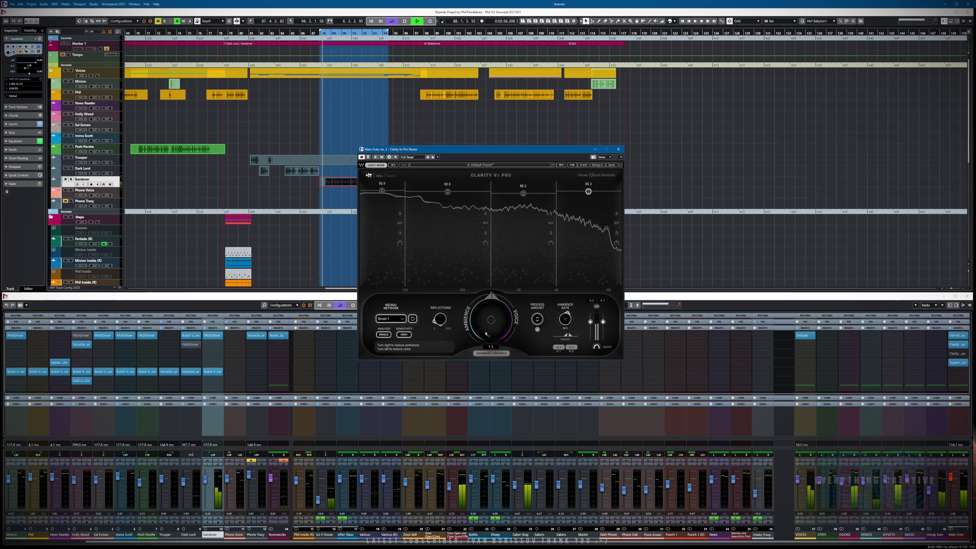
drag(486, 334, 483, 156)
mouse_move(538, 319)
mouse_down()
mouse_move(537, 305)
mouse_move(537, 376)
mouse_move(537, 318)
mouse_up()
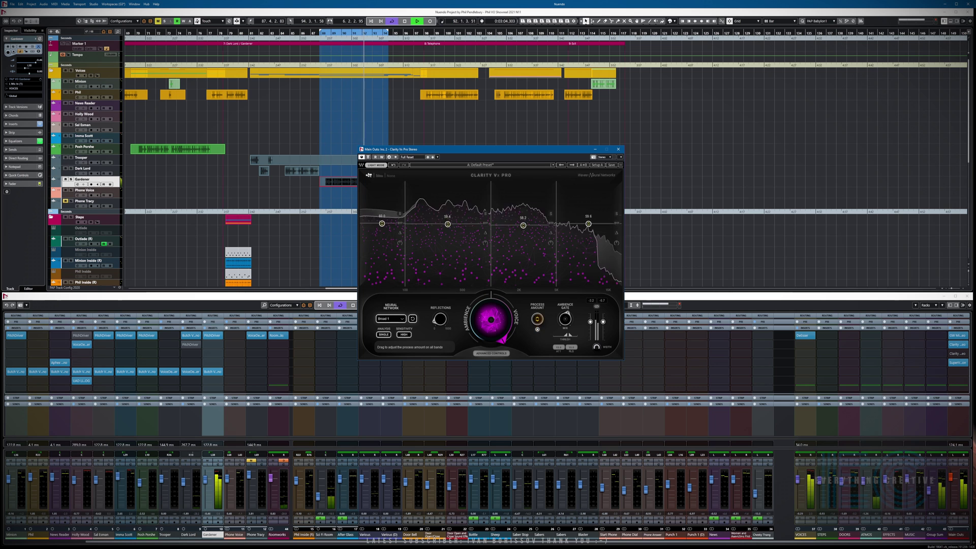
Step: Lower Band 1 processing to 84, switch the network to Broad 1 HF, and raise reflections to 364.8
drag(382, 193, 382, 202)
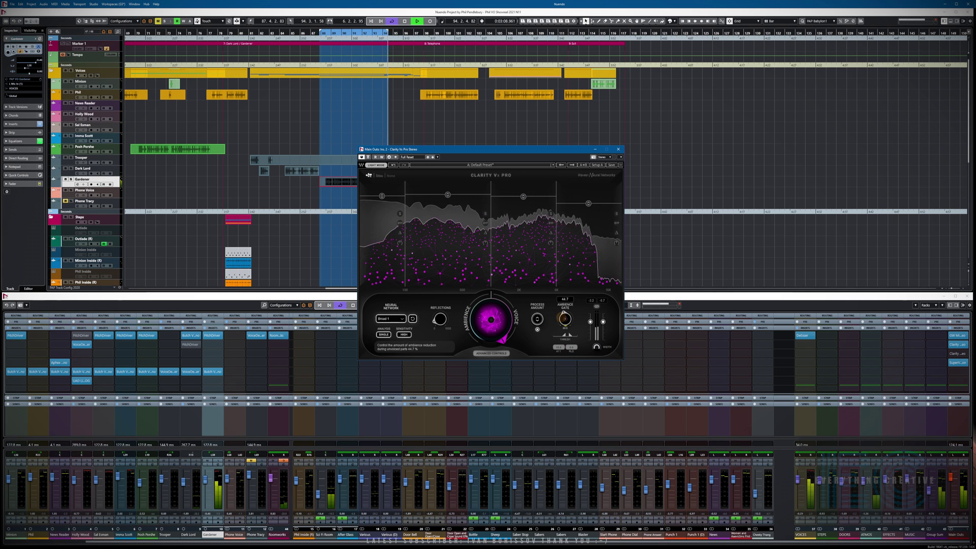
scroll(395, 323, down, 1)
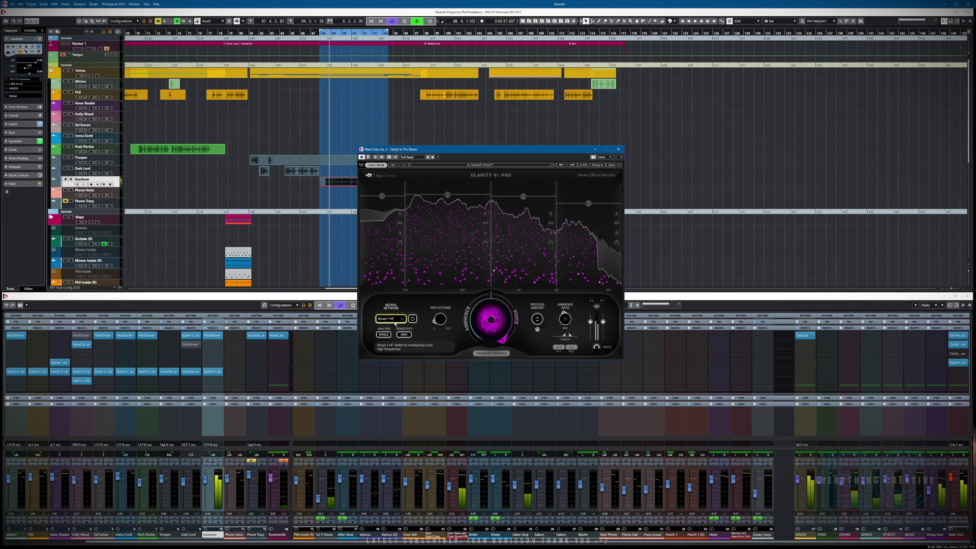
mouse_move(440, 319)
mouse_down()
mouse_move(431, 250)
mouse_move(435, 322)
mouse_up()
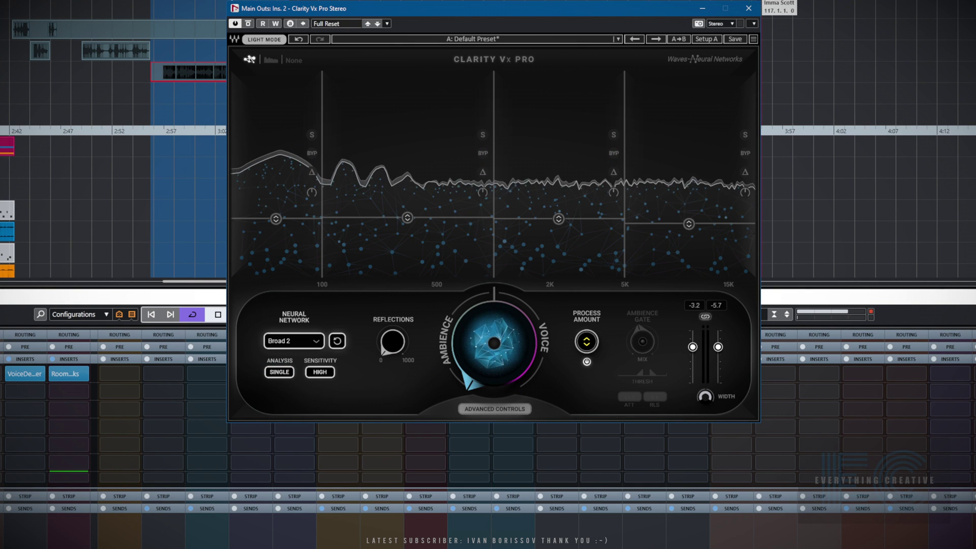
Step: Close the Clarity Vx Pro window and set the loop range to the Dark Lord_04 clip
click(749, 9)
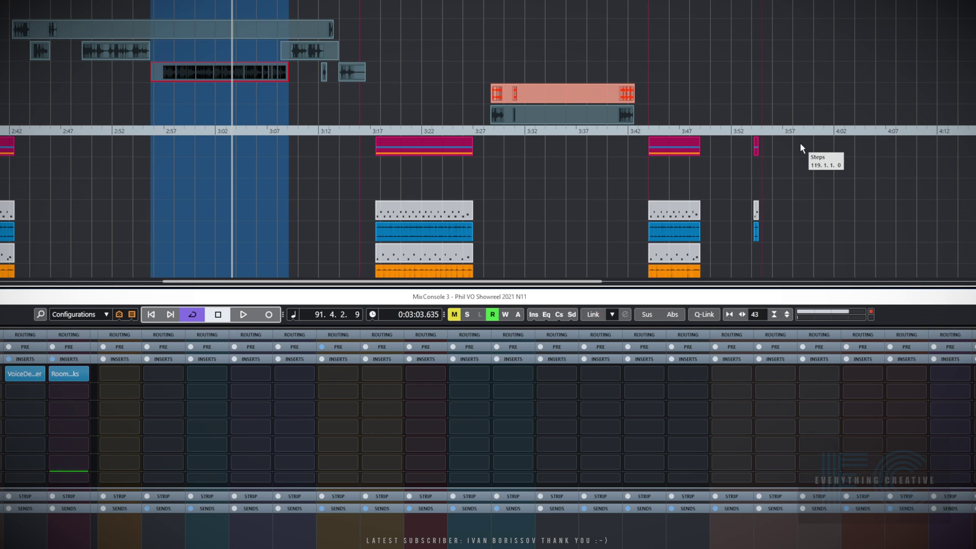
click(117, 46)
key(p)
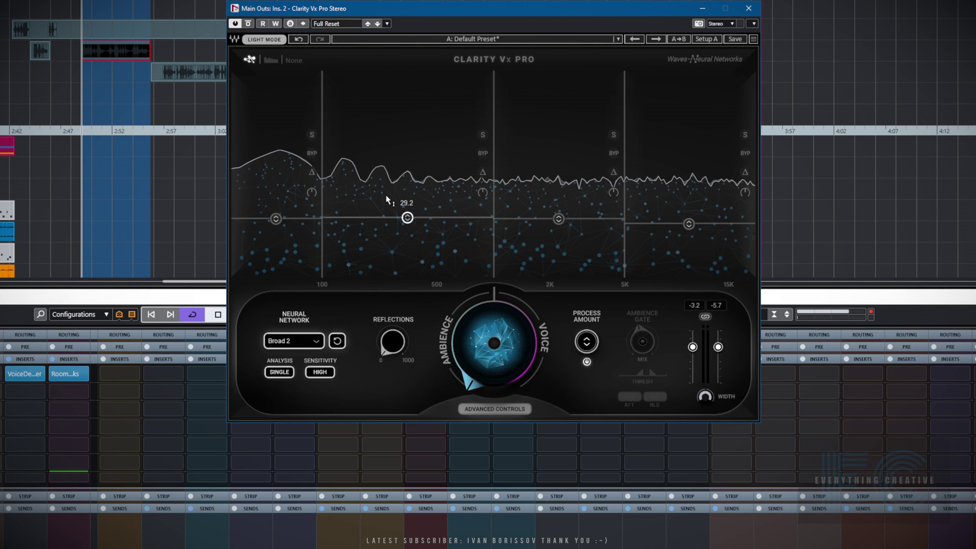
Step: Bring the balance to about 0.3, drop ambience gate mix to minimum, and switch process amount off
drag(491, 350, 486, 134)
drag(491, 124, 492, 116)
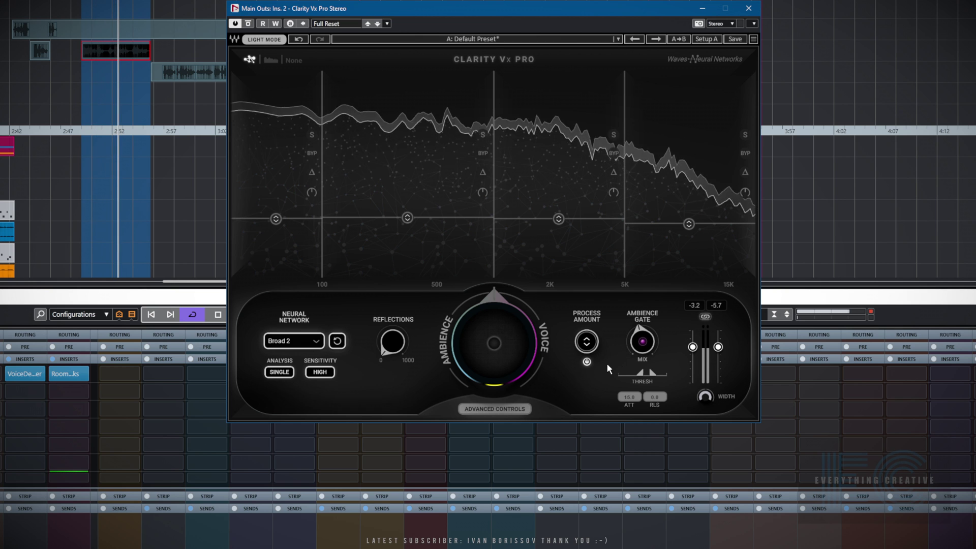
drag(640, 337, 626, 529)
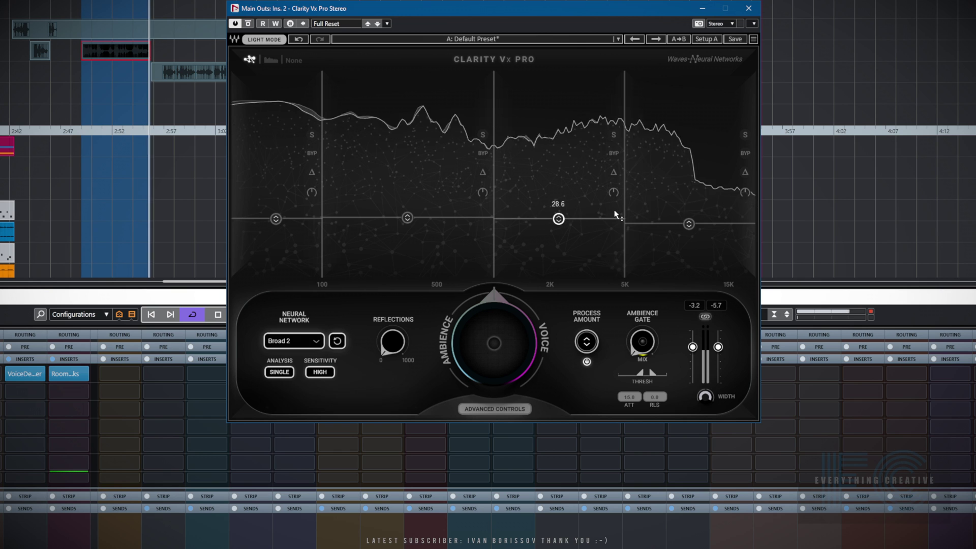
click(587, 361)
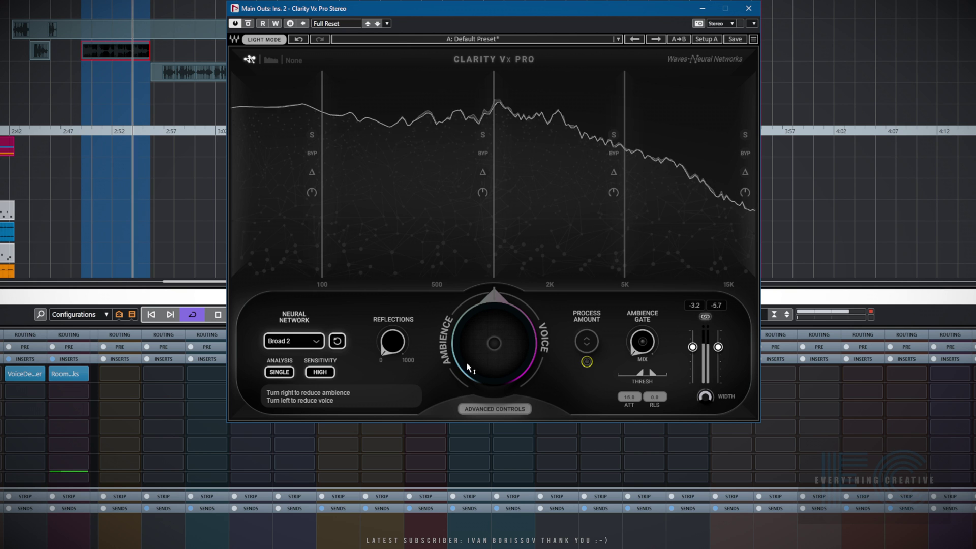
Step: Choose Broad 1, re-enable process amount at about 80, and turn the balance toward ambience at -22.1
click(316, 340)
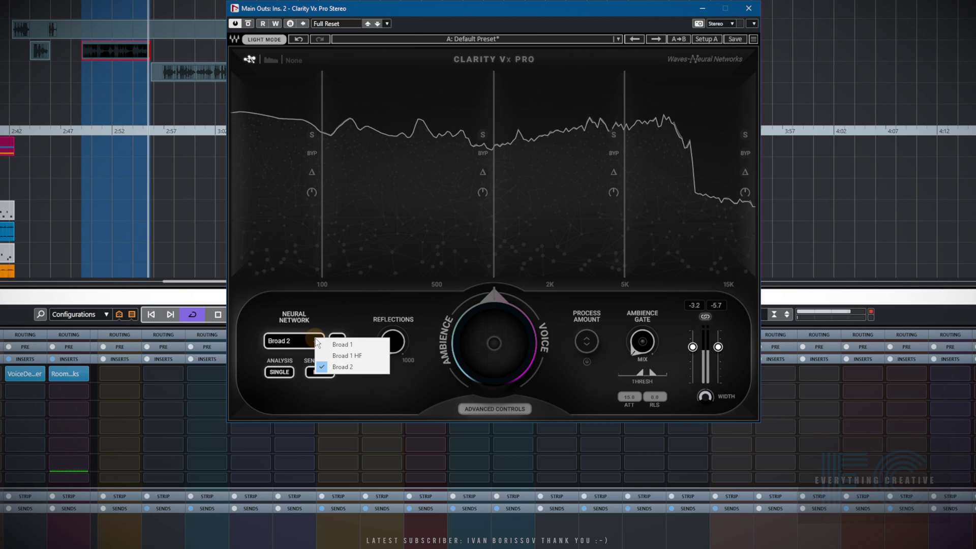
click(341, 345)
drag(478, 347, 464, 64)
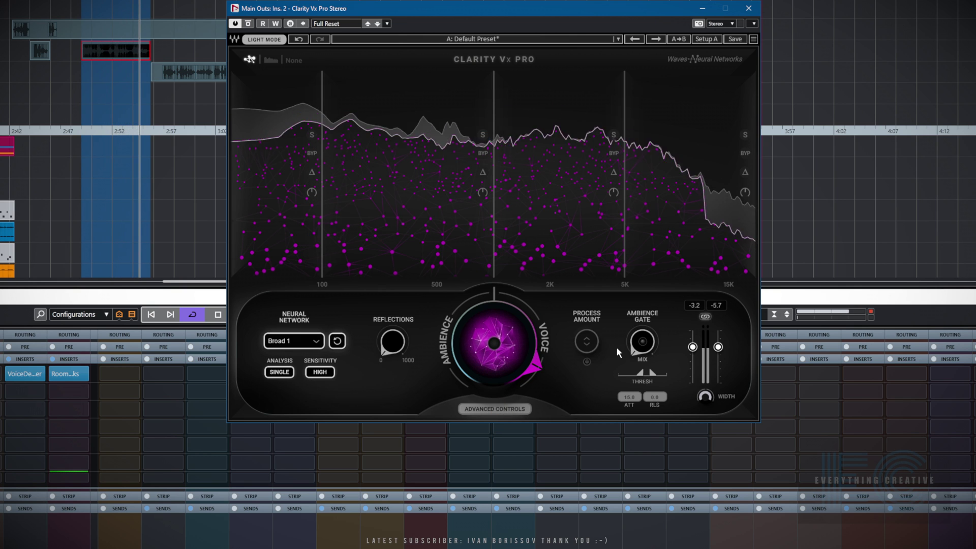
click(587, 360)
mouse_move(586, 345)
mouse_down()
mouse_move(587, 316)
mouse_move(587, 348)
mouse_up()
drag(500, 341, 475, 548)
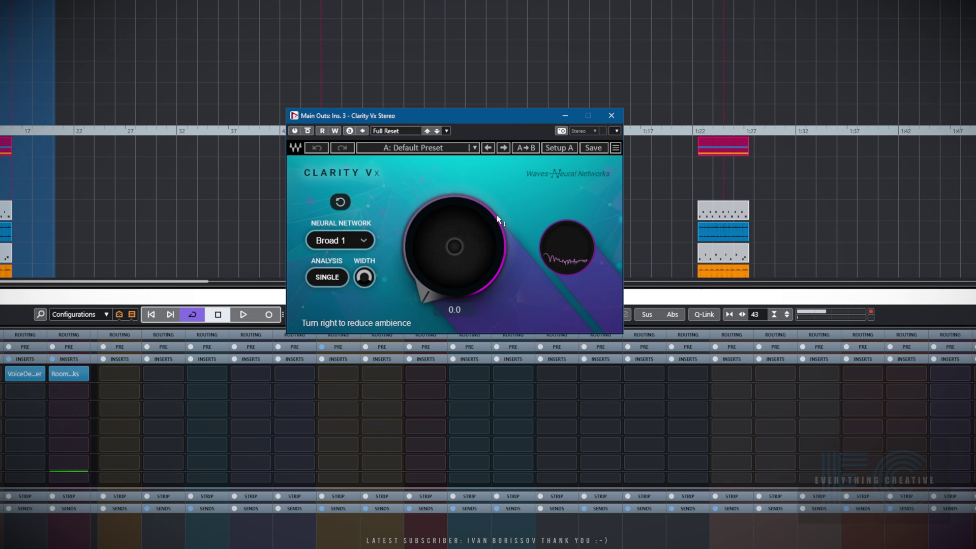
click(616, 148)
click(636, 211)
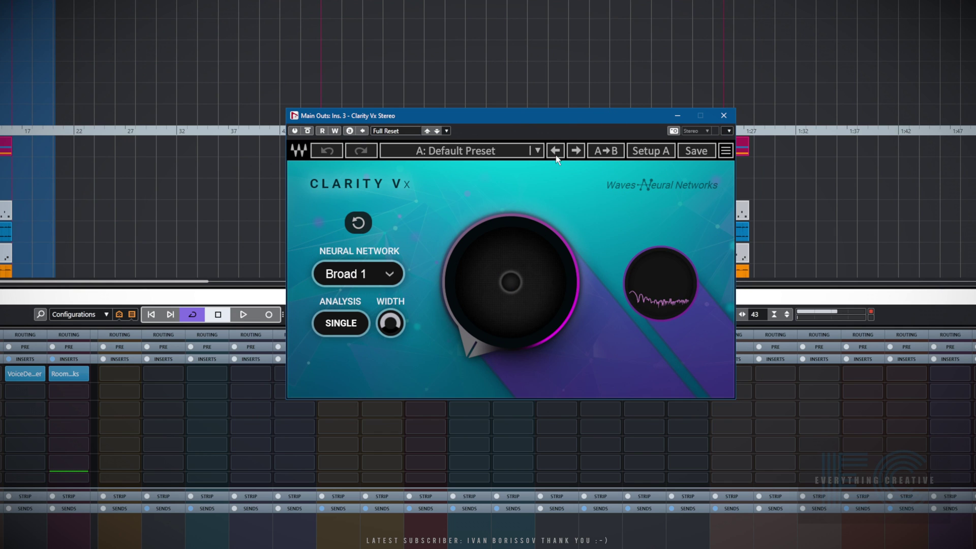
drag(515, 115, 476, 94)
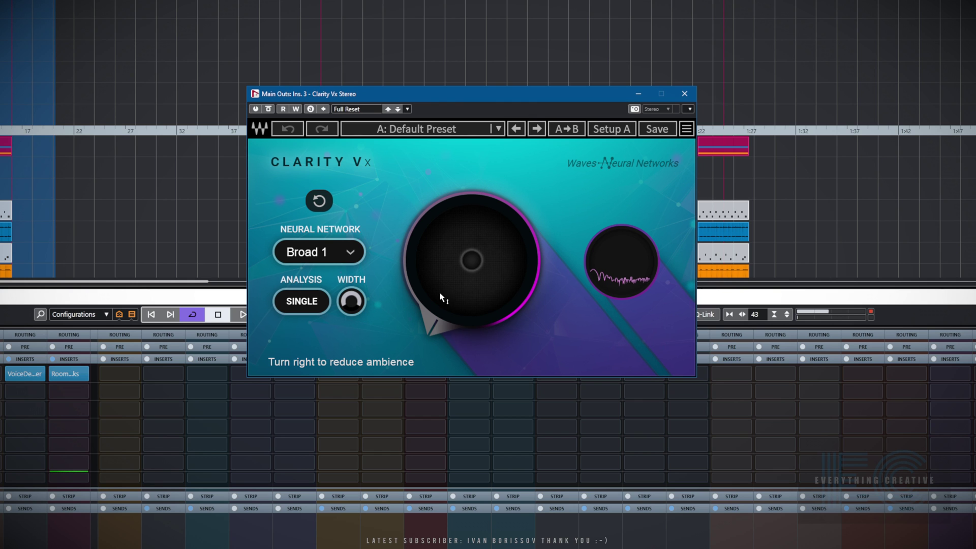
drag(456, 319, 416, 0)
drag(483, 262, 439, 314)
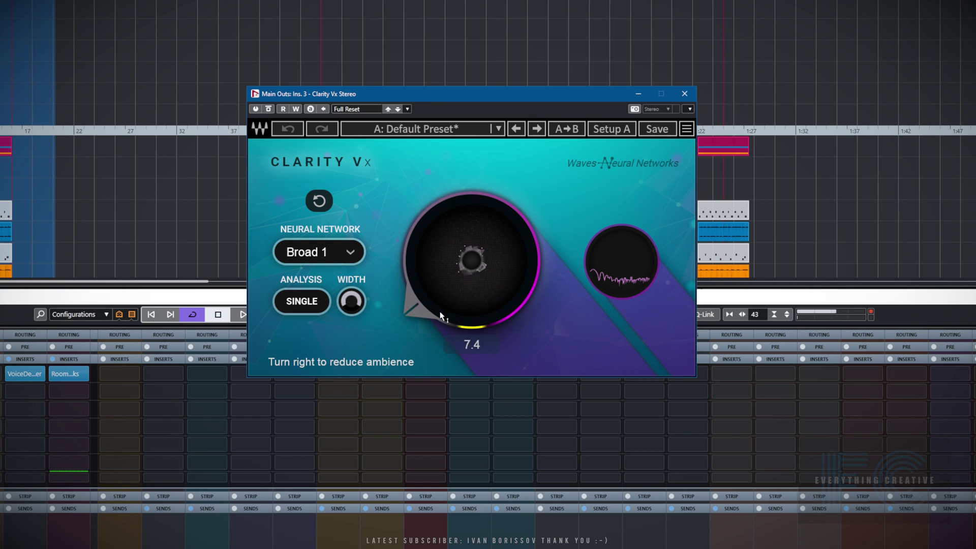
click(348, 307)
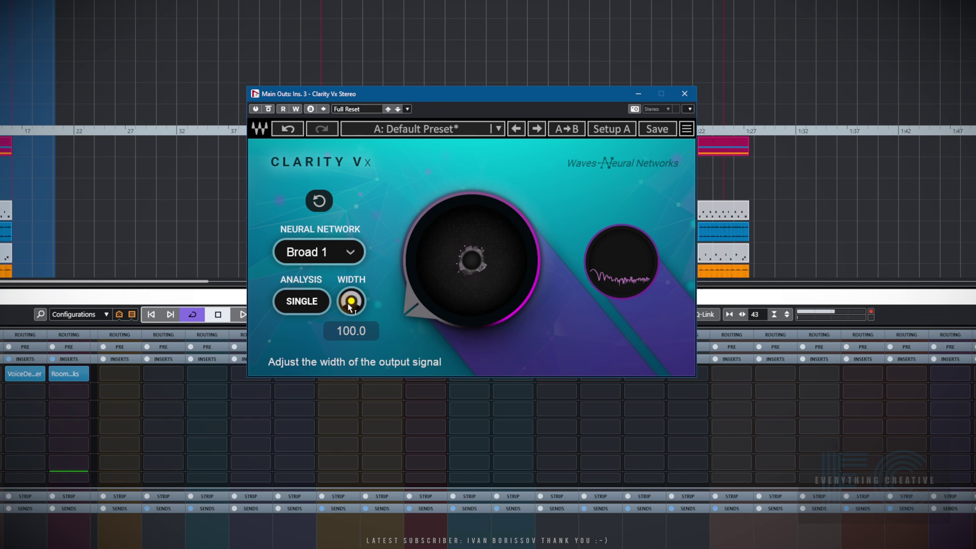
click(306, 309)
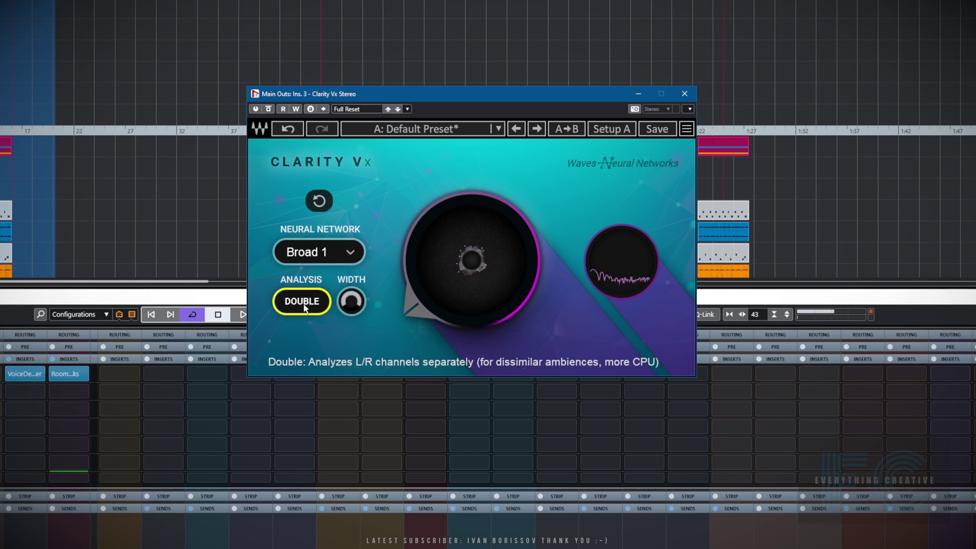
click(306, 308)
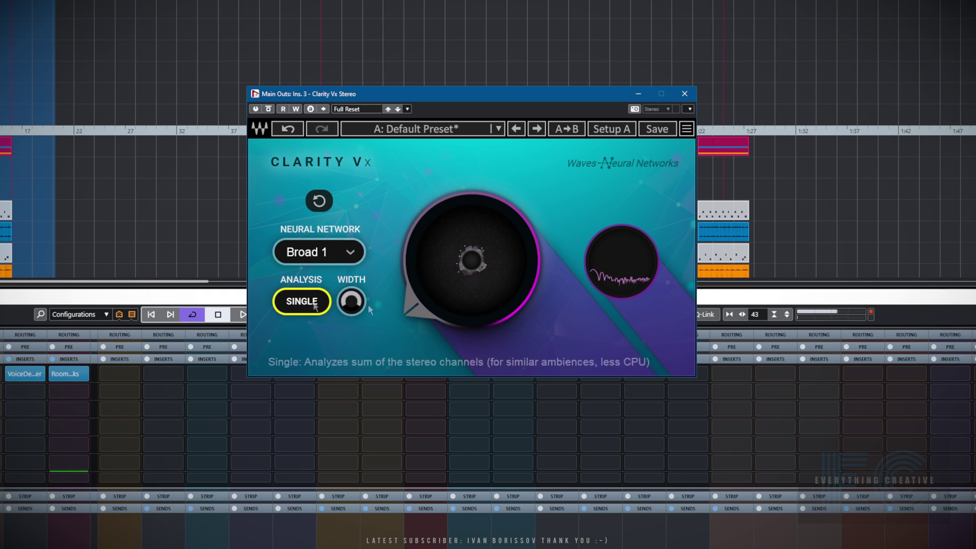
drag(457, 296, 458, 292)
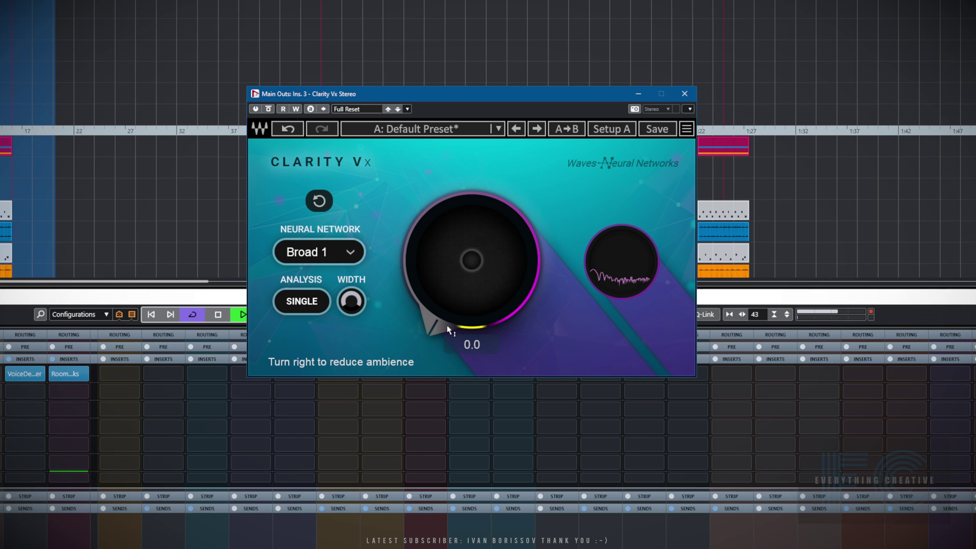
Step: Raise Clarity Vx's ambience reduction on the main outs in stages to about 49
drag(437, 322, 425, 81)
drag(460, 323, 460, 171)
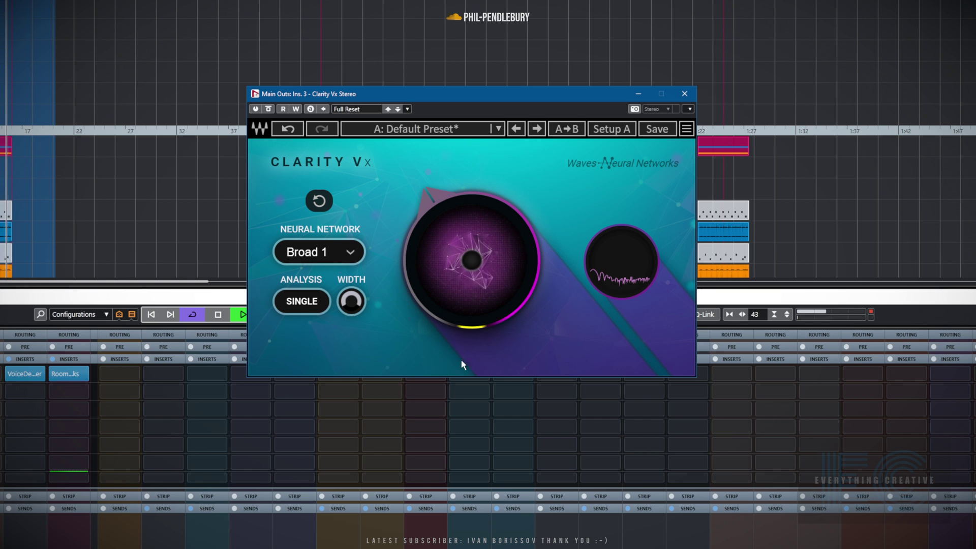
drag(477, 318, 477, 193)
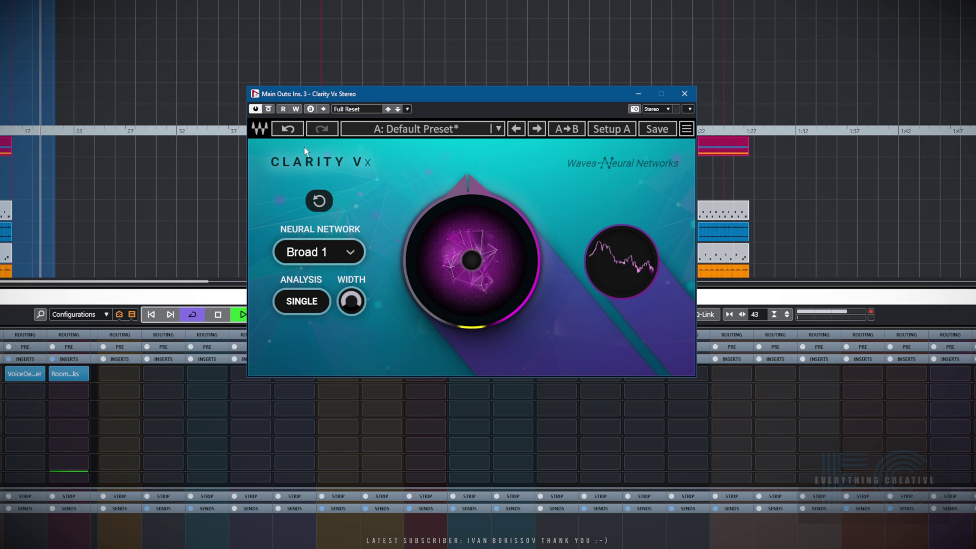
mouse_move(450, 283)
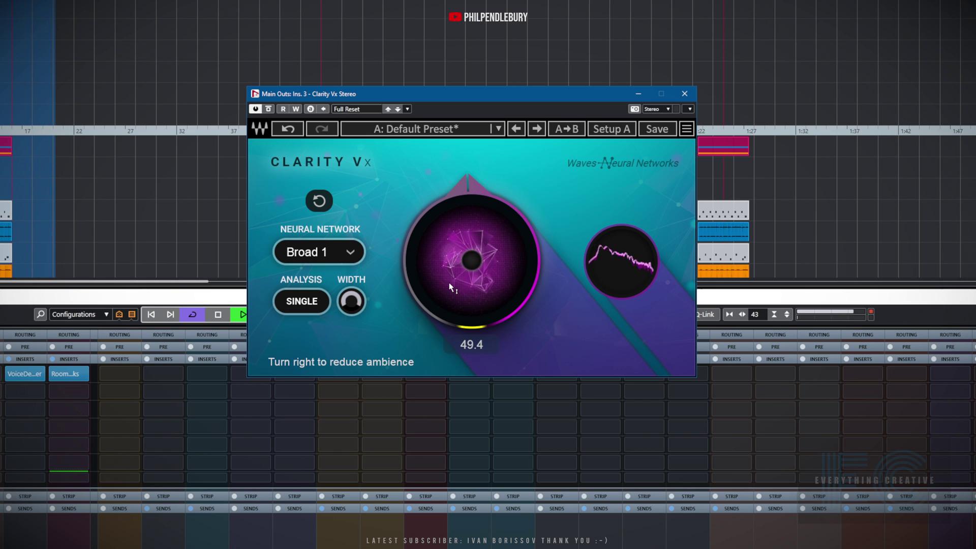
scroll(449, 282, up, 8)
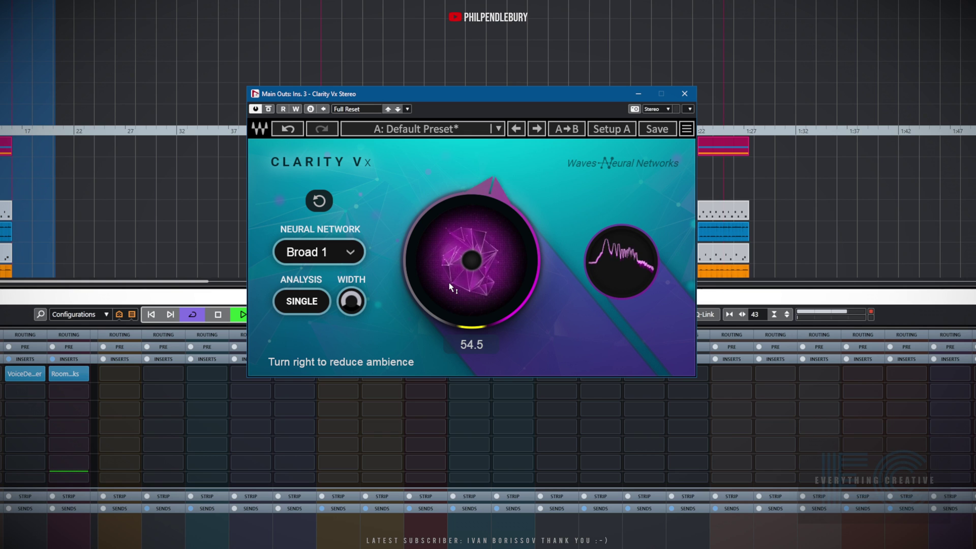
scroll(449, 282, up, 12)
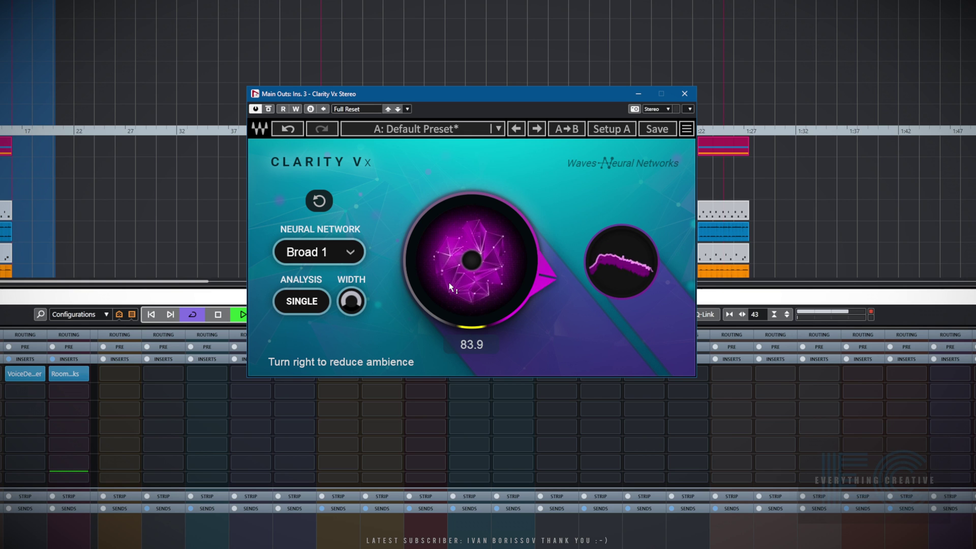
scroll(449, 282, up, 4)
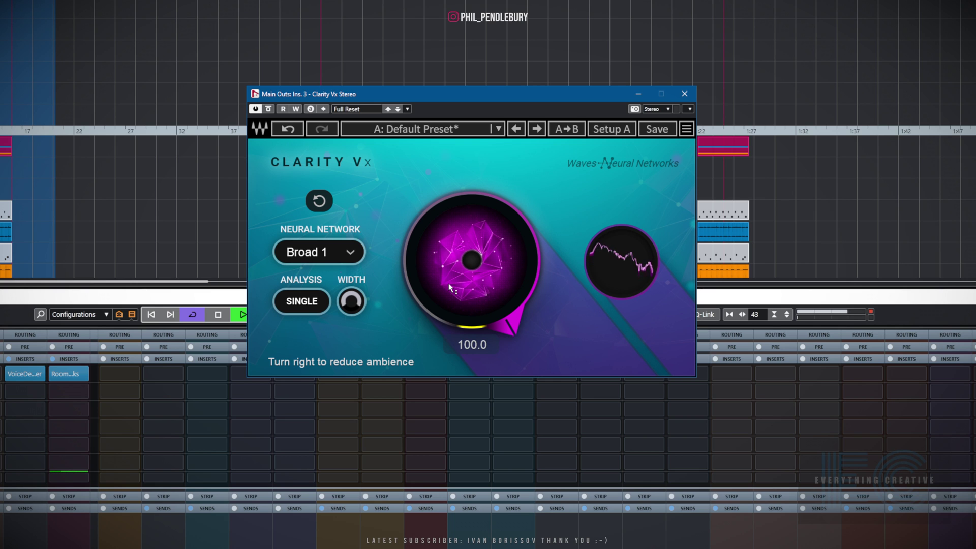
Step: Check output width, toggle L/R versus stereo analysis, switch to Broad 2, and lower reduction to about 52
click(353, 300)
scroll(350, 301, down, 10)
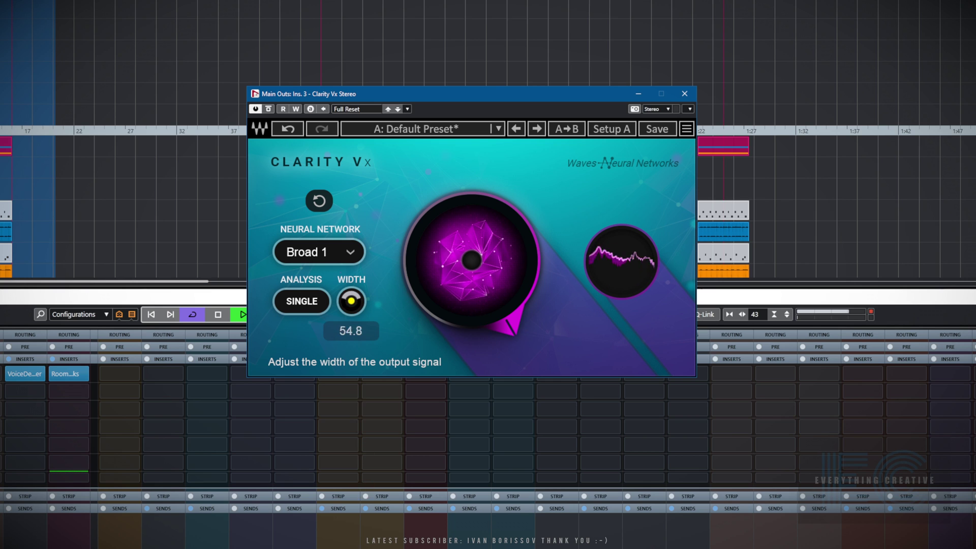
scroll(350, 301, up, 7)
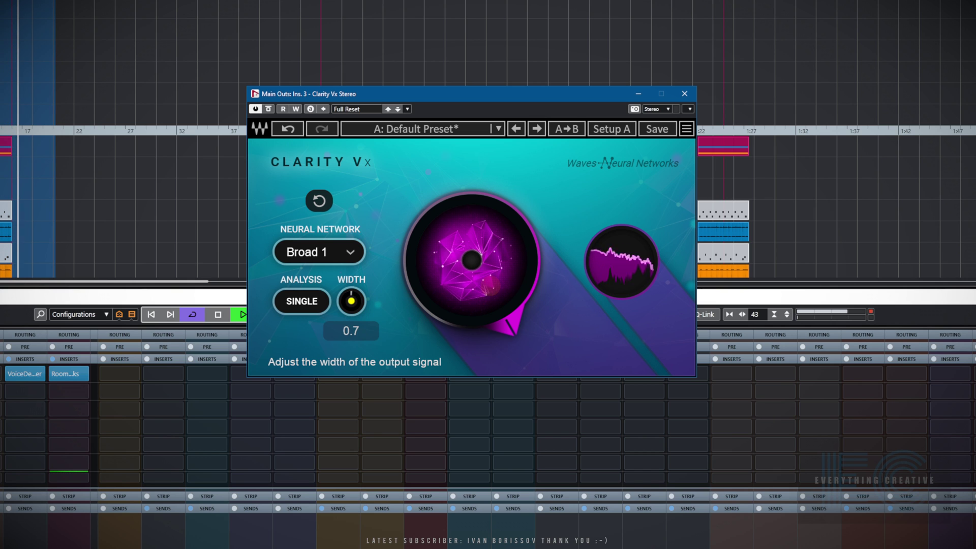
scroll(350, 301, up, 3)
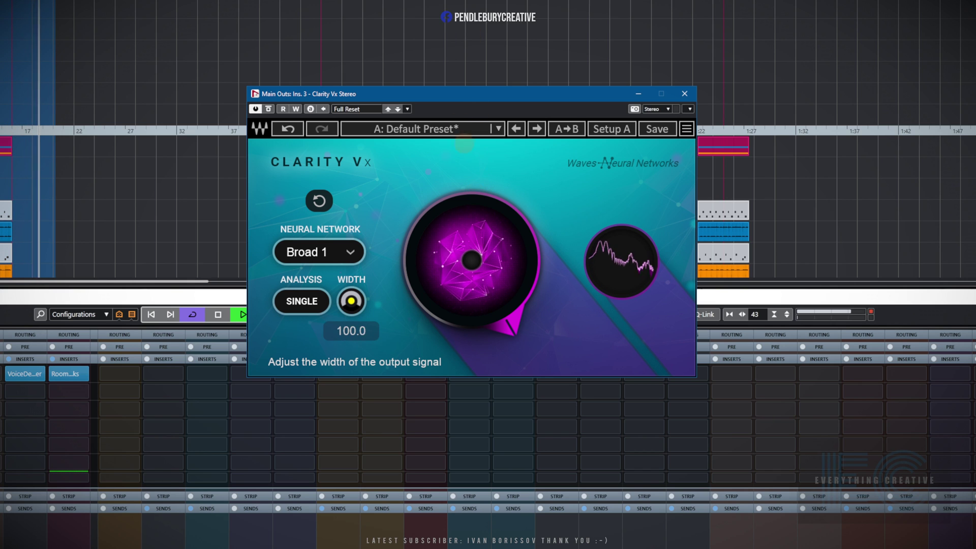
click(309, 302)
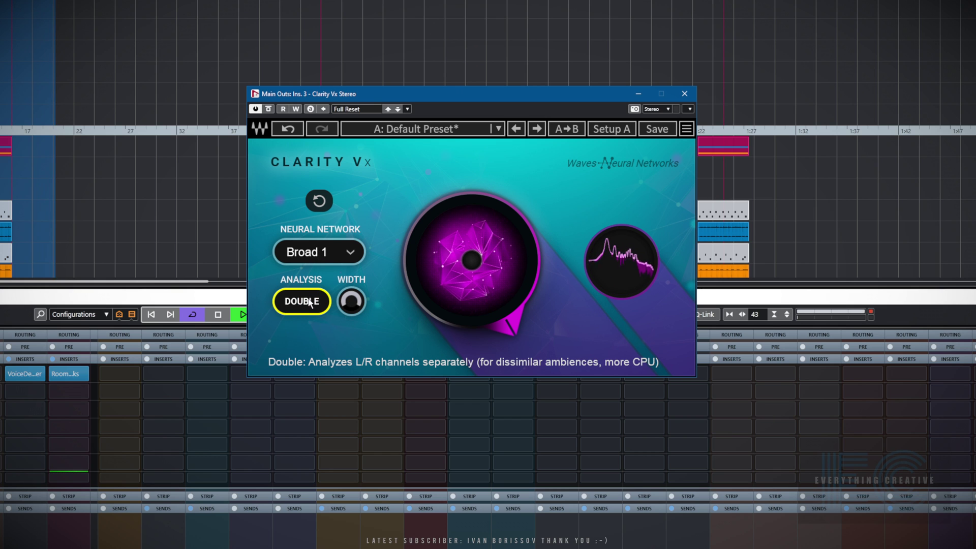
click(309, 302)
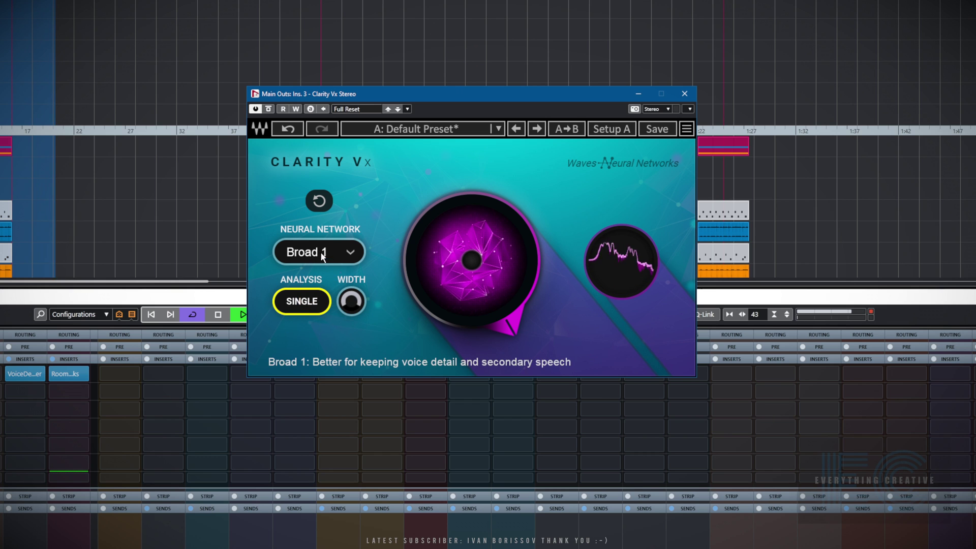
scroll(325, 254, up, 1)
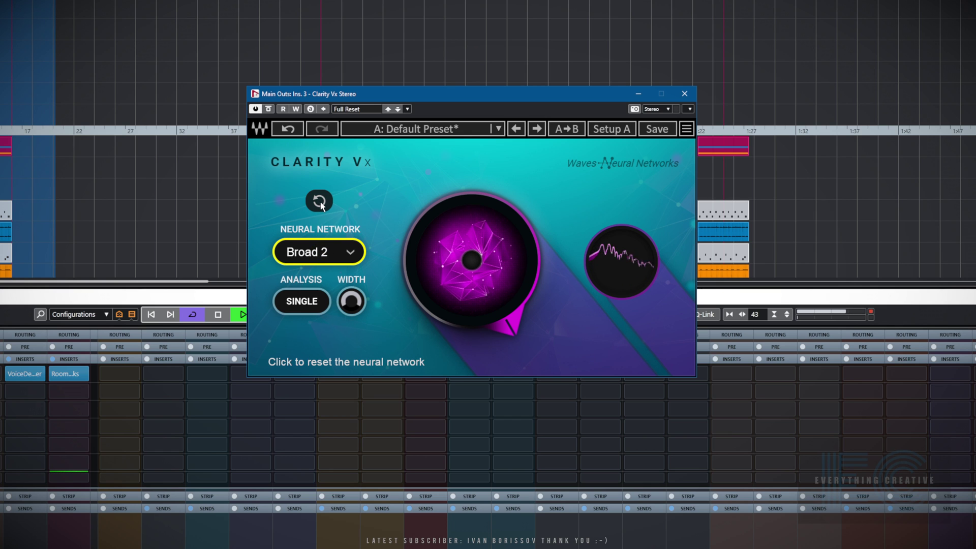
scroll(341, 253, down, 1)
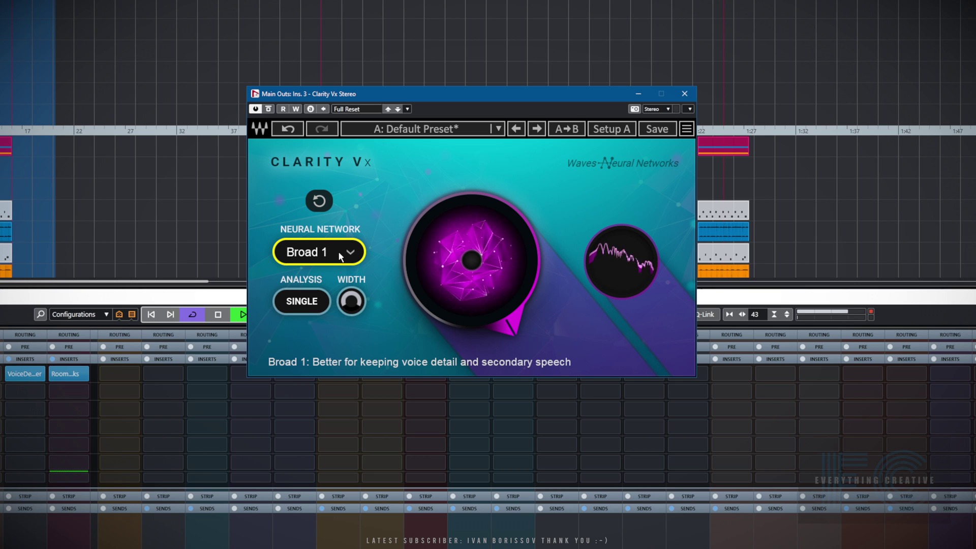
scroll(337, 251, up, 1)
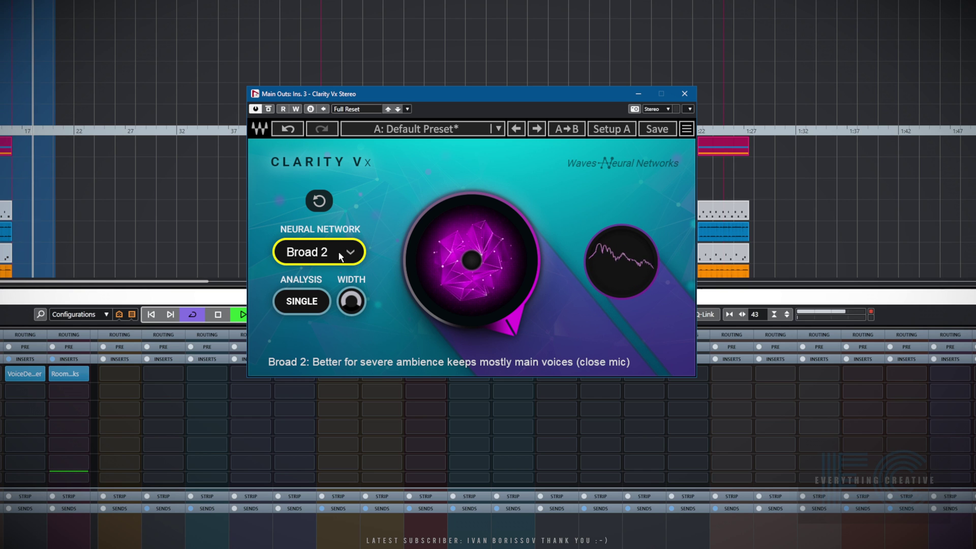
drag(453, 251, 453, 350)
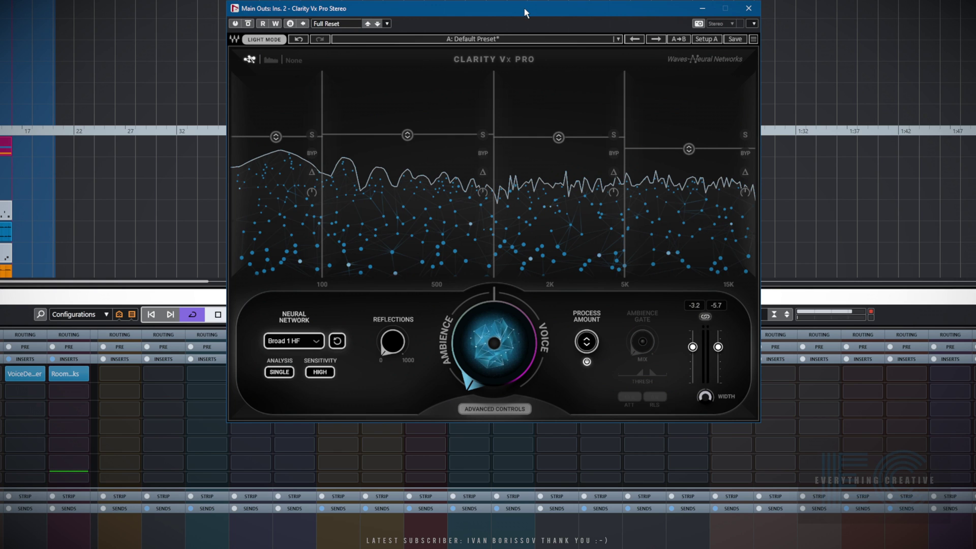
drag(523, 8, 525, 23)
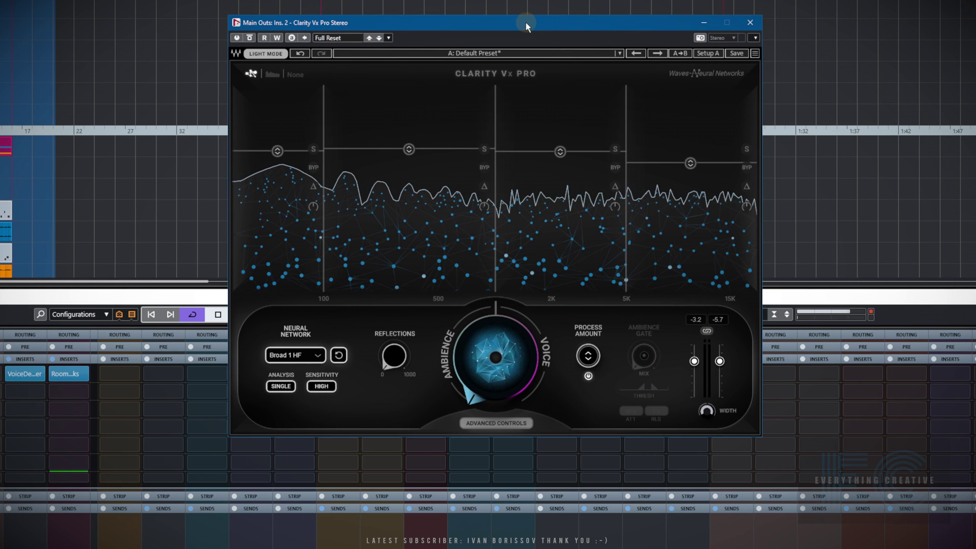
click(281, 386)
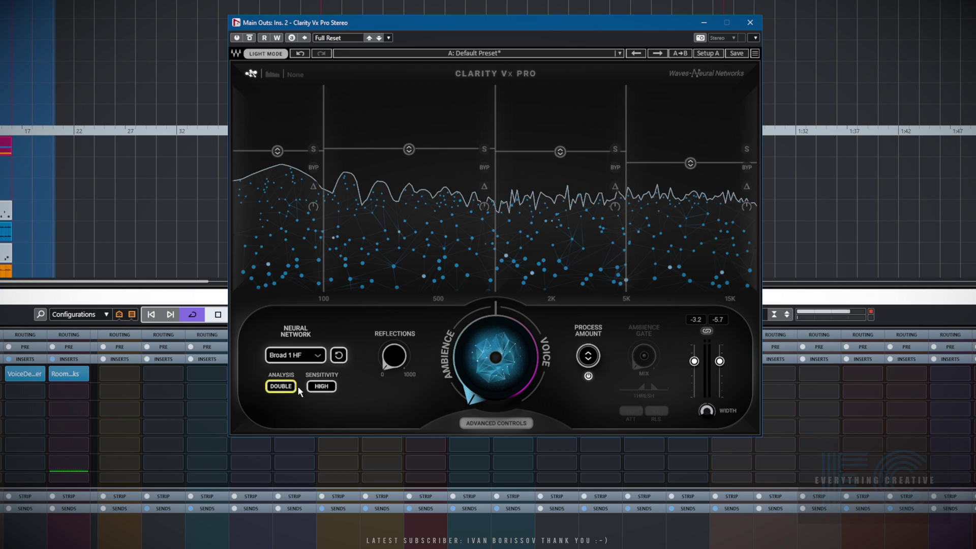
click(281, 388)
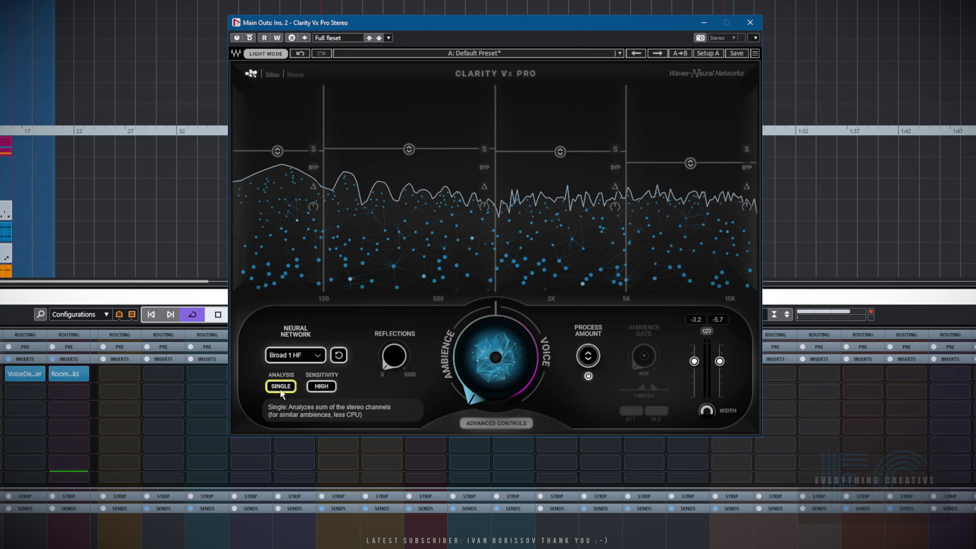
click(281, 388)
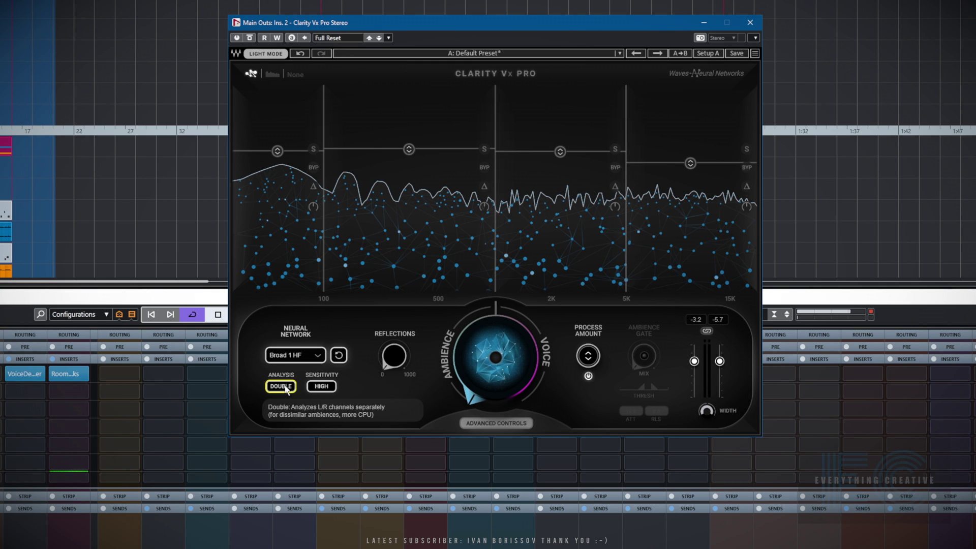
click(286, 388)
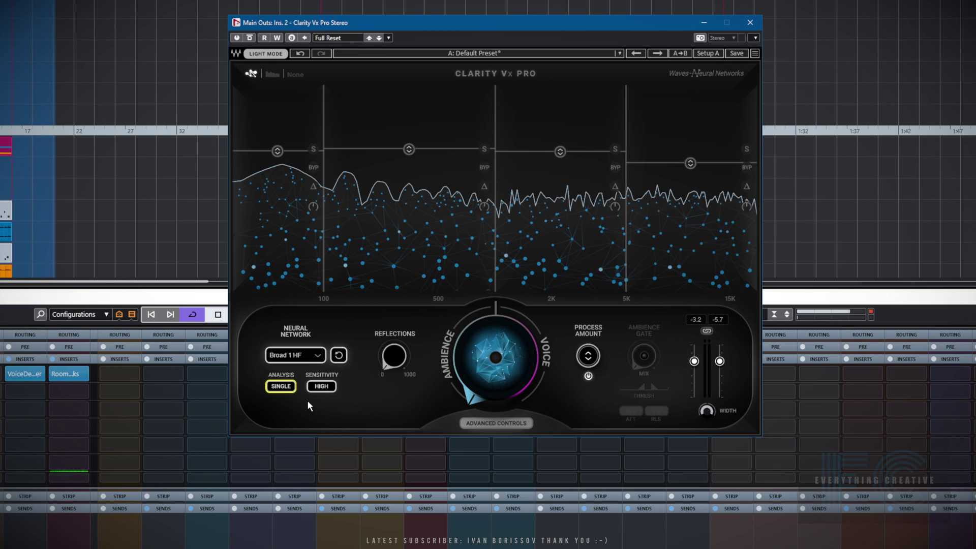
click(281, 389)
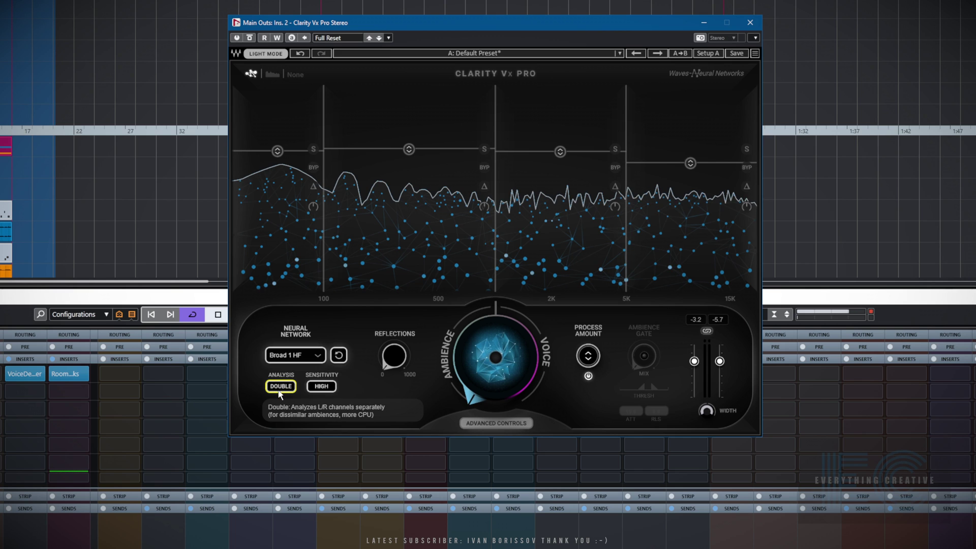
click(281, 388)
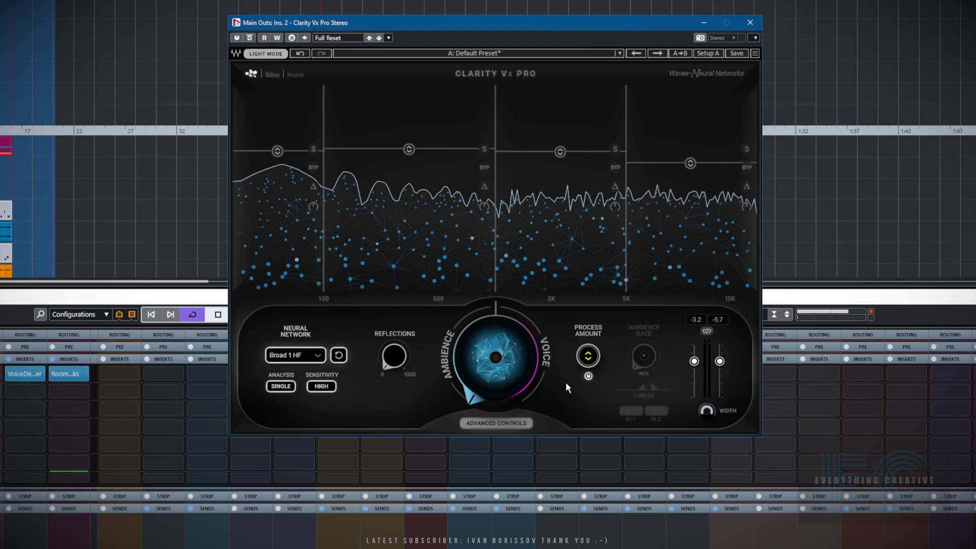
Step: Centre the ambience/voice balance, switch sensitivity to Normal, then turn it toward voice at 62.7
click(468, 367)
drag(469, 367, 524, 176)
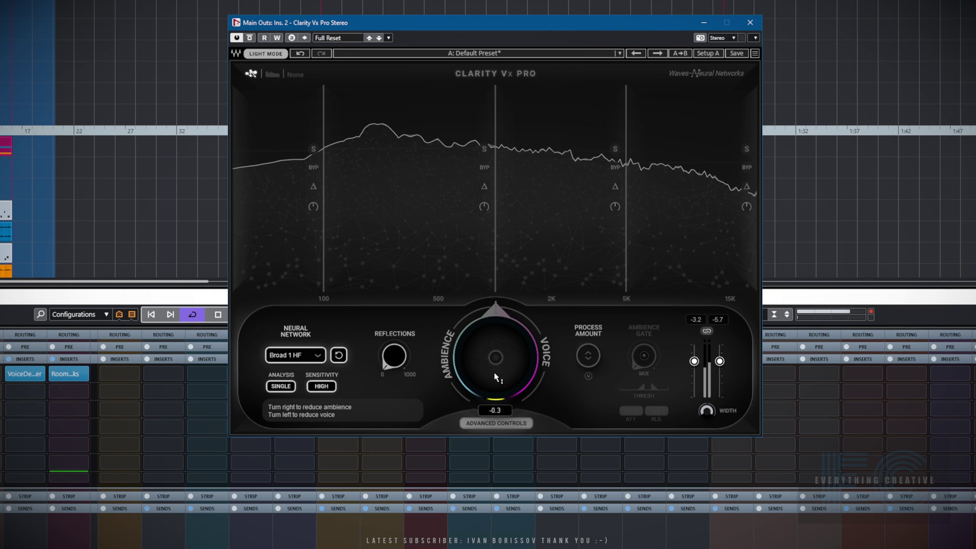
click(318, 388)
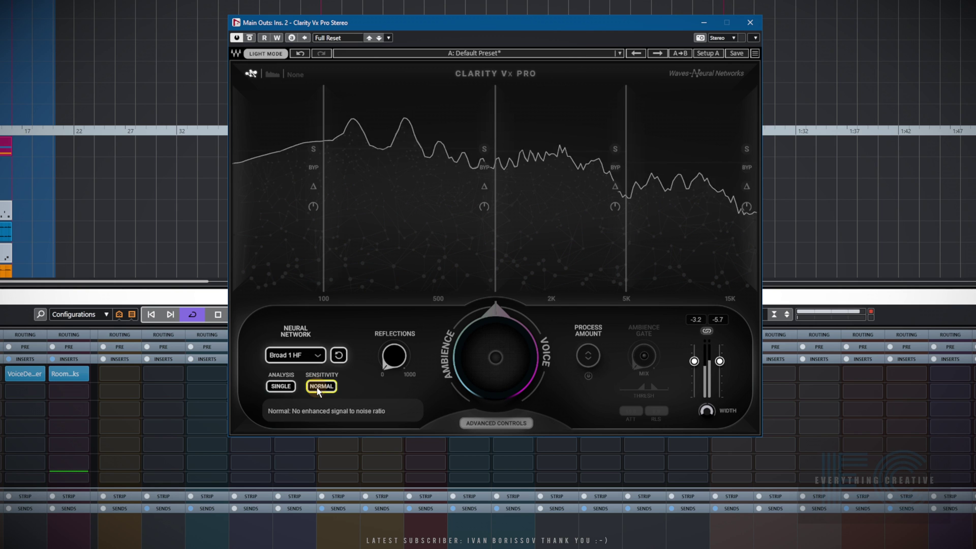
drag(470, 385, 494, 182)
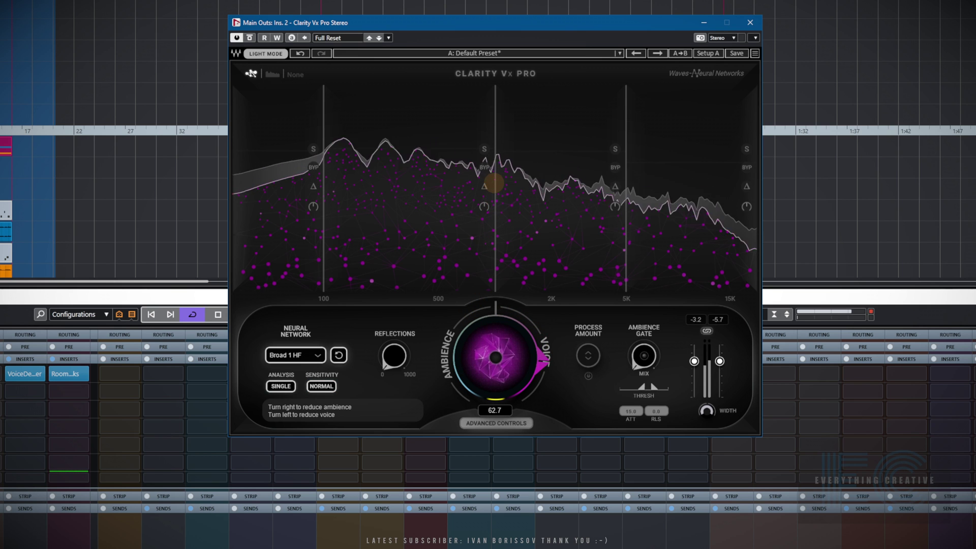